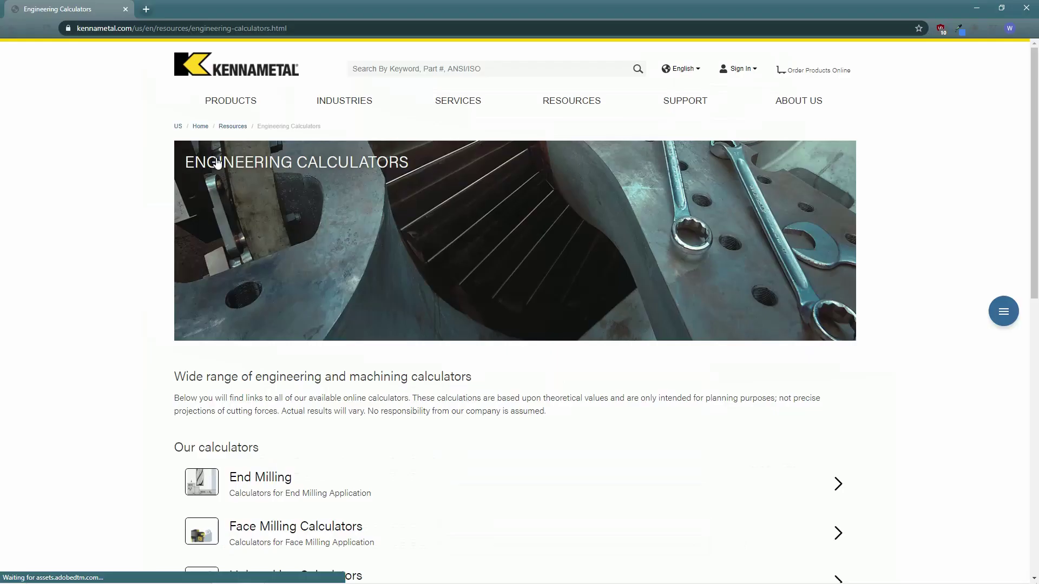
Open the End Milling calculators and choose Force, Torque, and Power.
scroll(146, 167, down, 2)
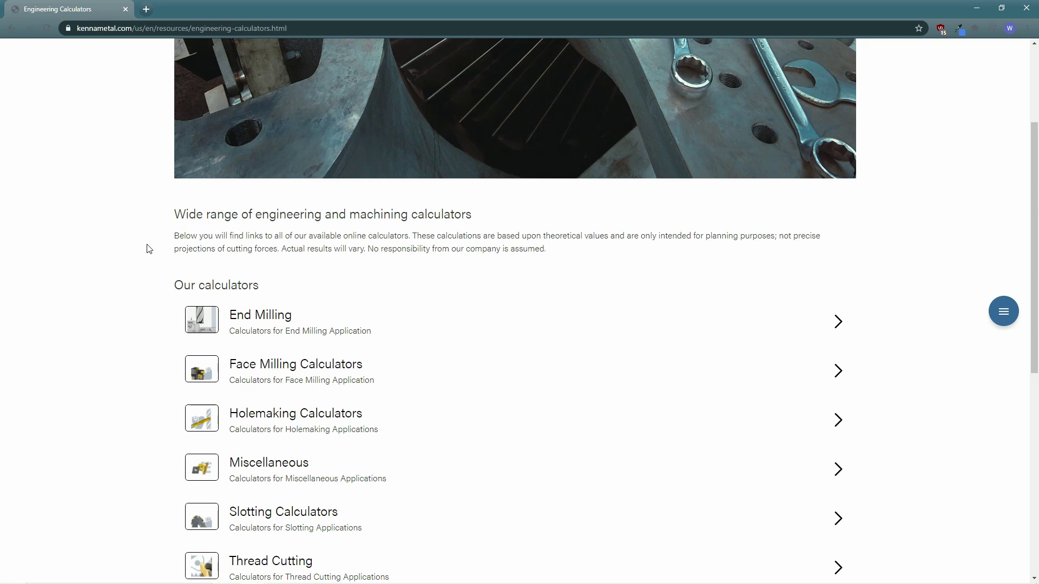
scroll(117, 273, down, 1)
scroll(130, 266, down, 1)
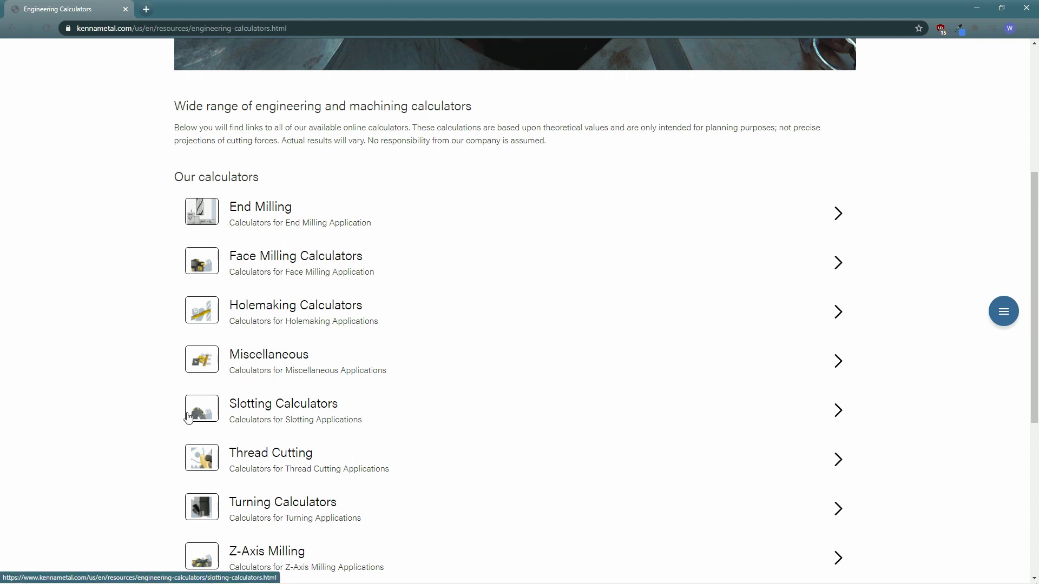
scroll(188, 416, down, 2)
scroll(183, 420, up, 2)
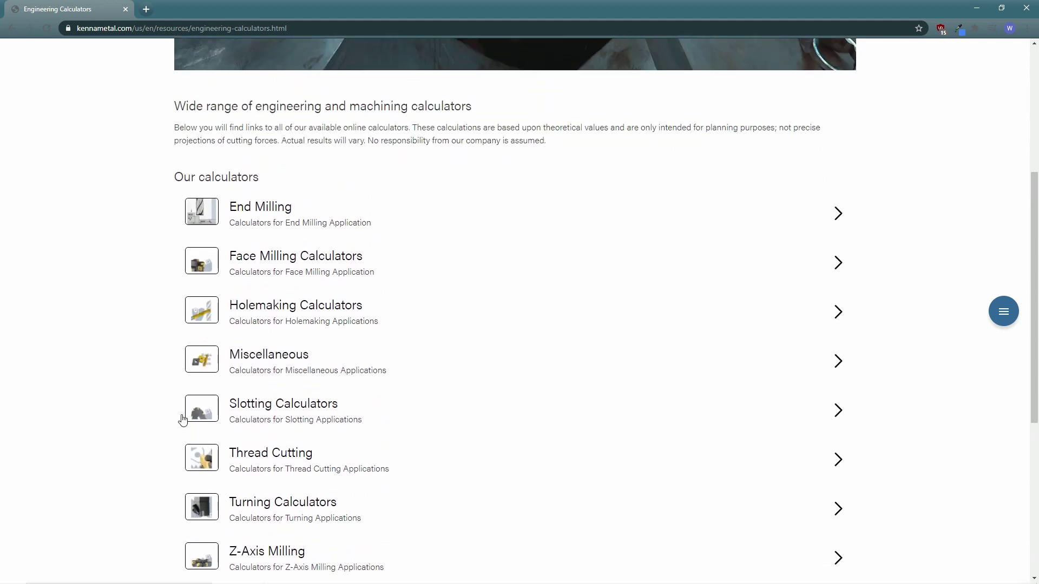
click(195, 227)
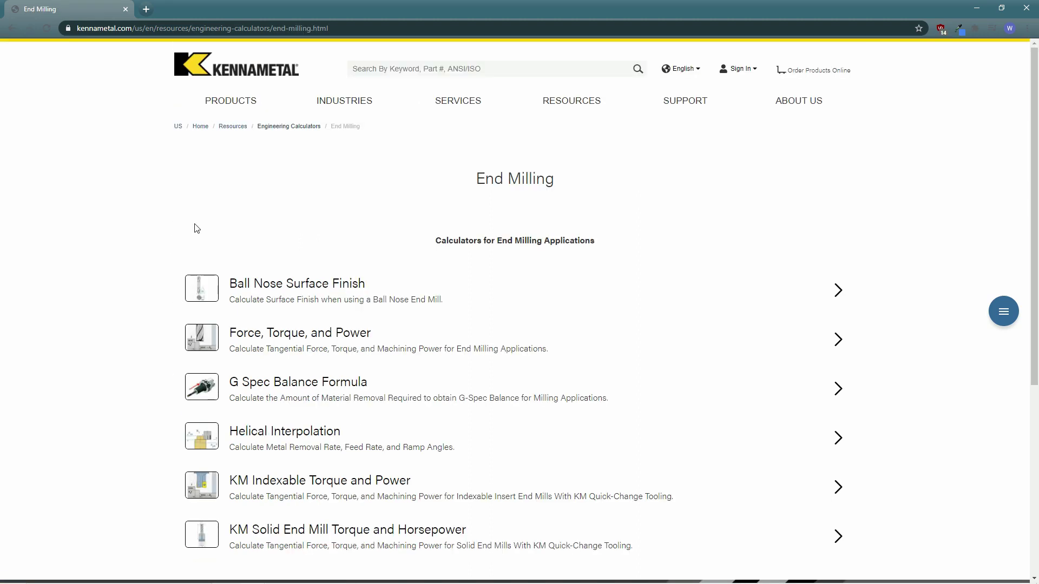
scroll(184, 254, down, 1)
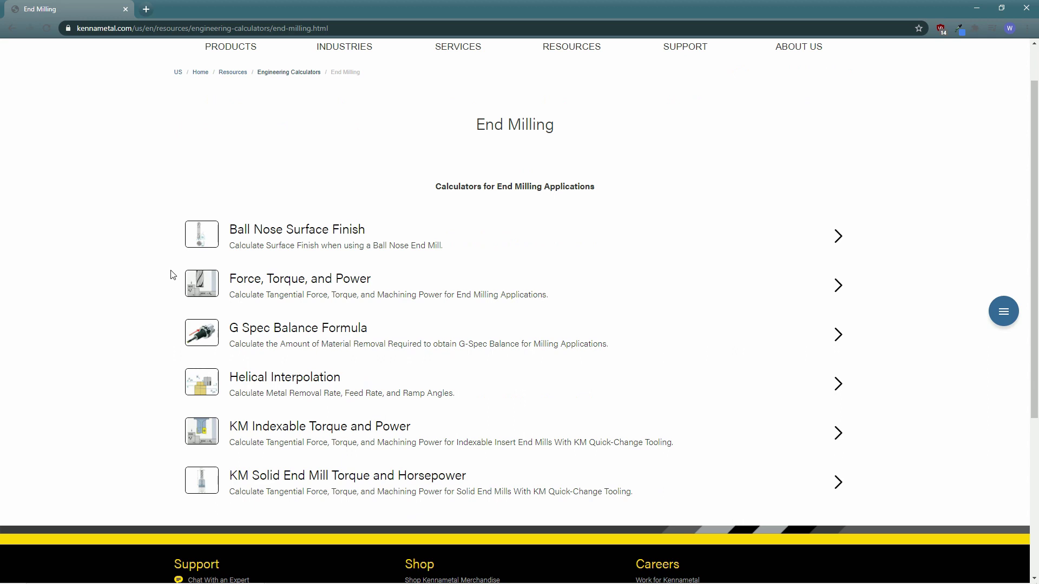
click(202, 283)
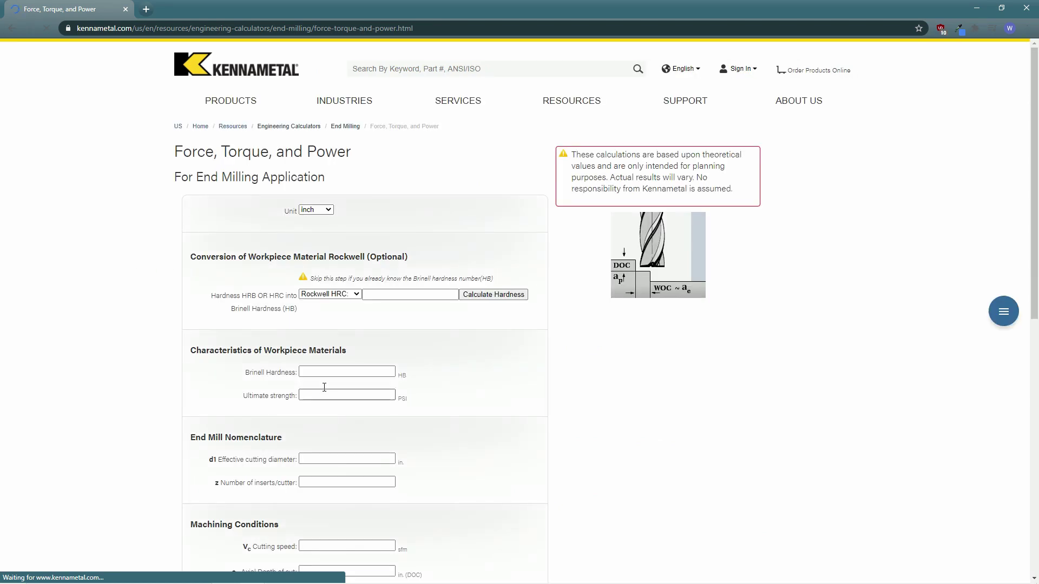
Switch the calculator's Unit setting to metric.
click(325, 372)
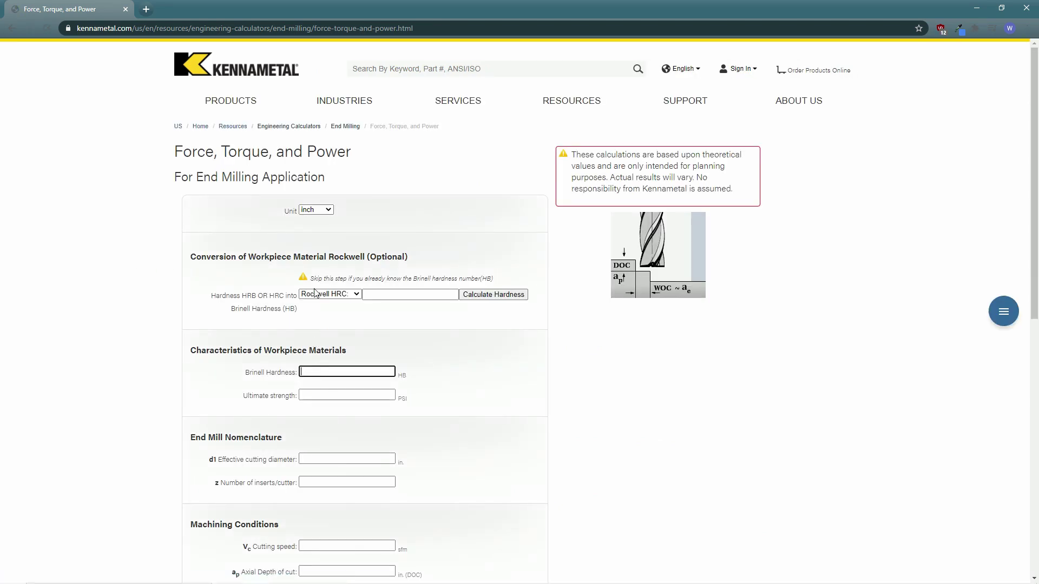
click(318, 210)
scroll(330, 195, down, 1)
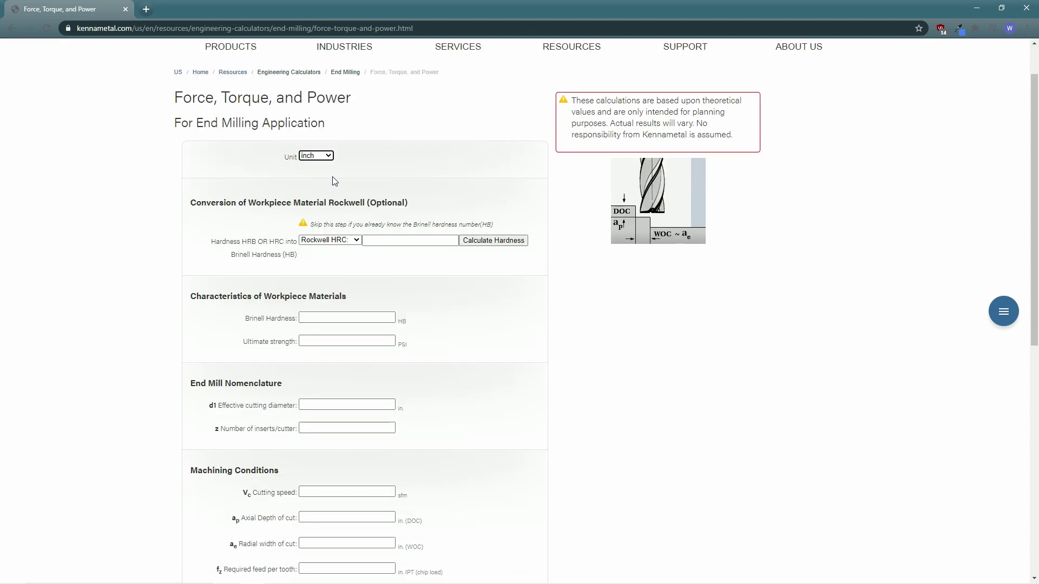
click(322, 155)
click(323, 175)
scroll(303, 206, down, 3)
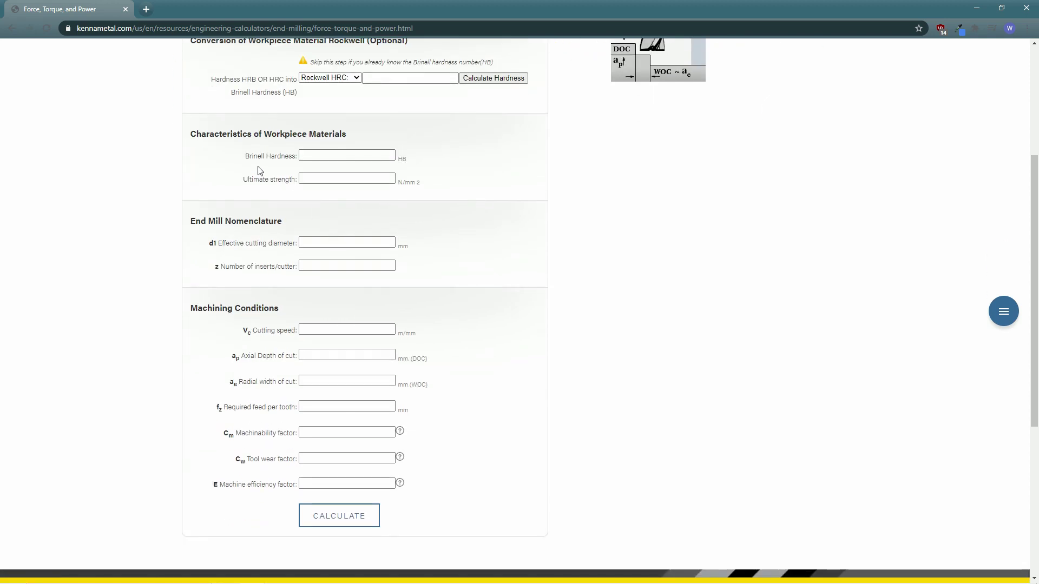
Enter Brinell hardness 150 HB and ultimate strength 350 N/mm².
click(305, 160)
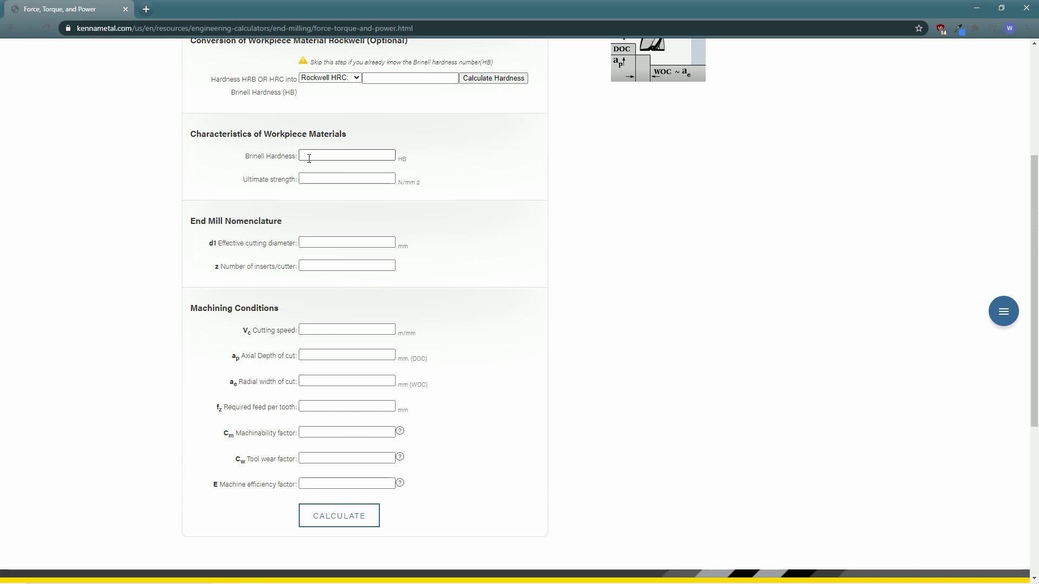
click(305, 181)
click(334, 153)
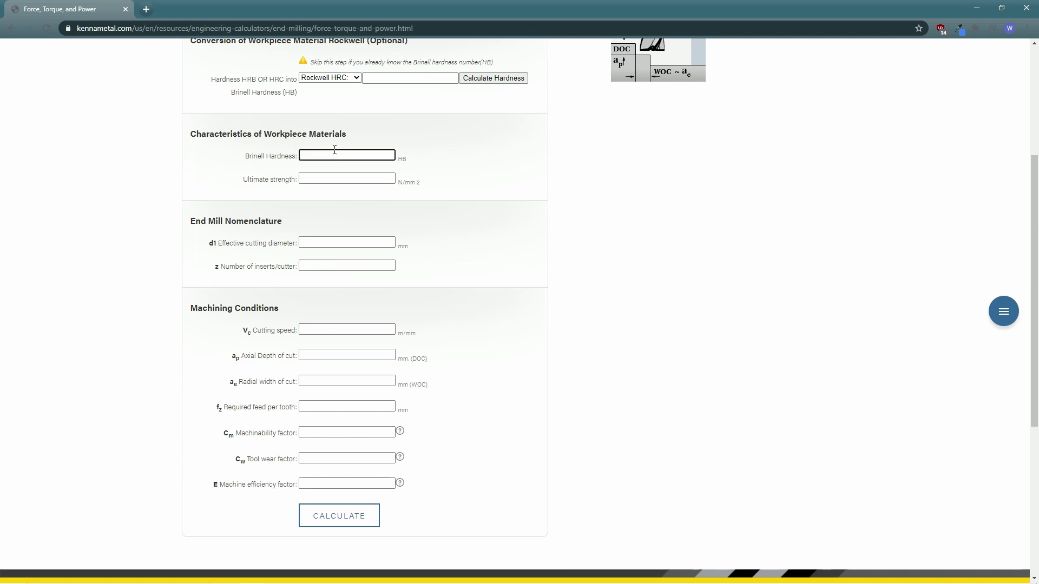
text(150)
click(348, 178)
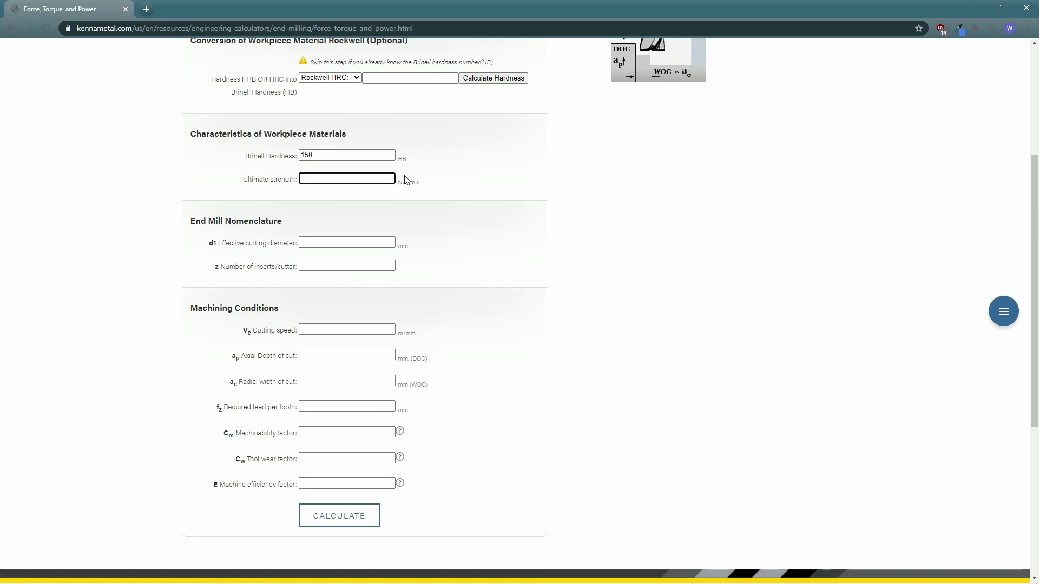
text(350)
drag(325, 180, 289, 188)
key(shift+Tab)
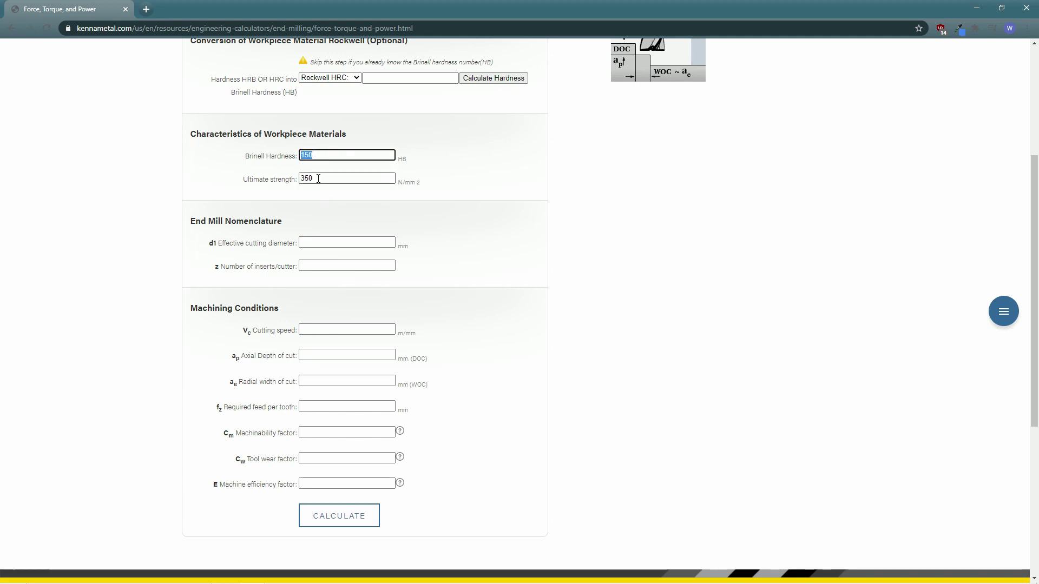
key(Tab)
click(311, 166)
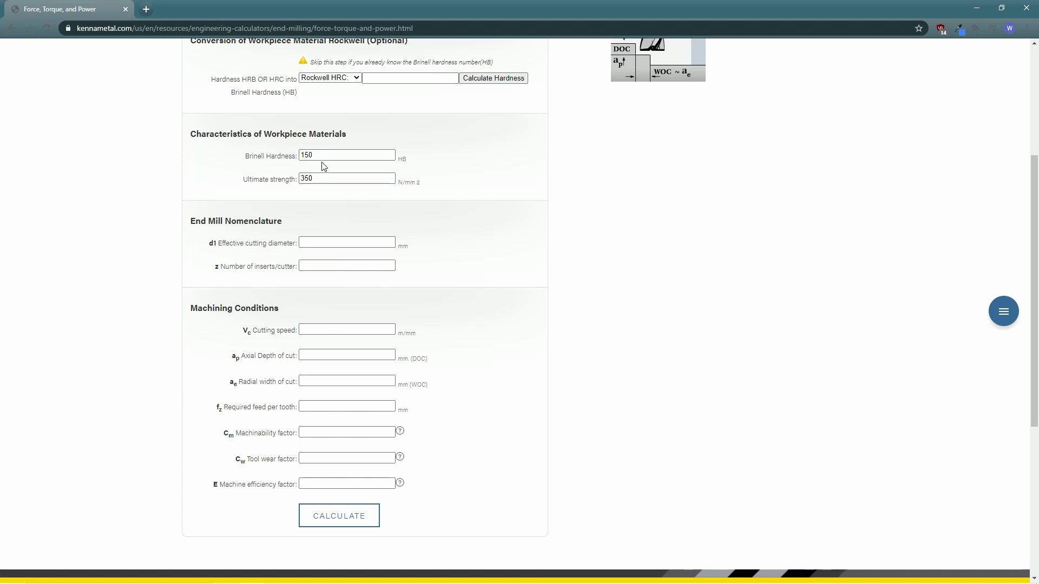
drag(243, 178, 298, 190)
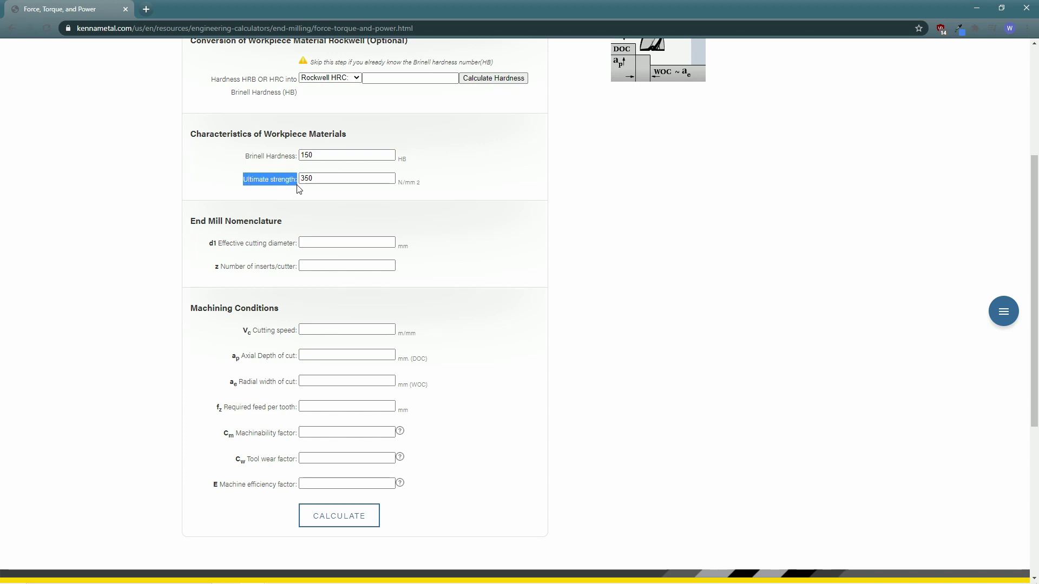
Enter an 8 mm effective cutting diameter d1 and 3 inserts.
click(301, 189)
scroll(301, 183, down, 1)
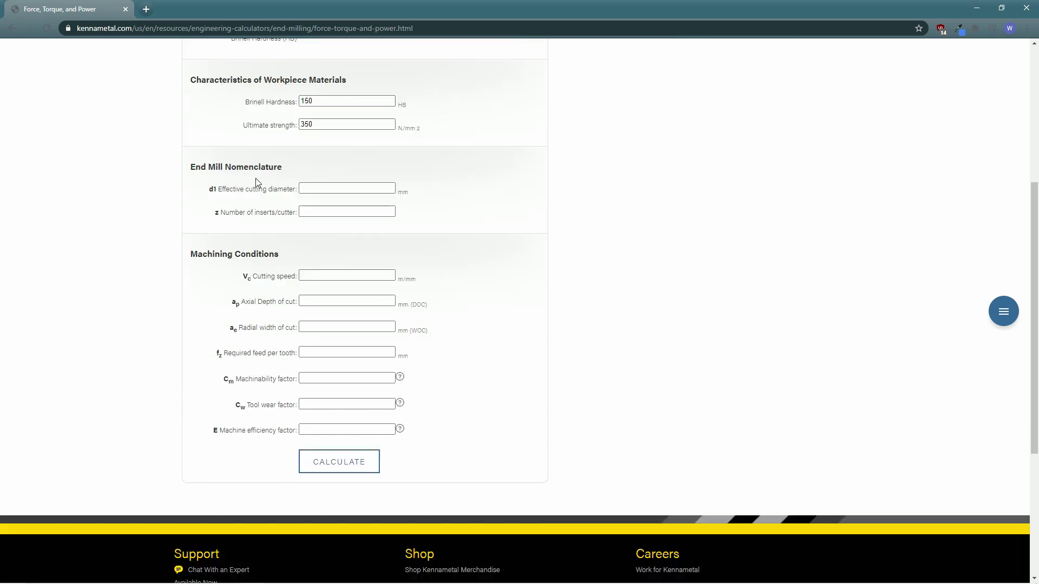
scroll(279, 200, up, 1)
click(323, 245)
click(323, 244)
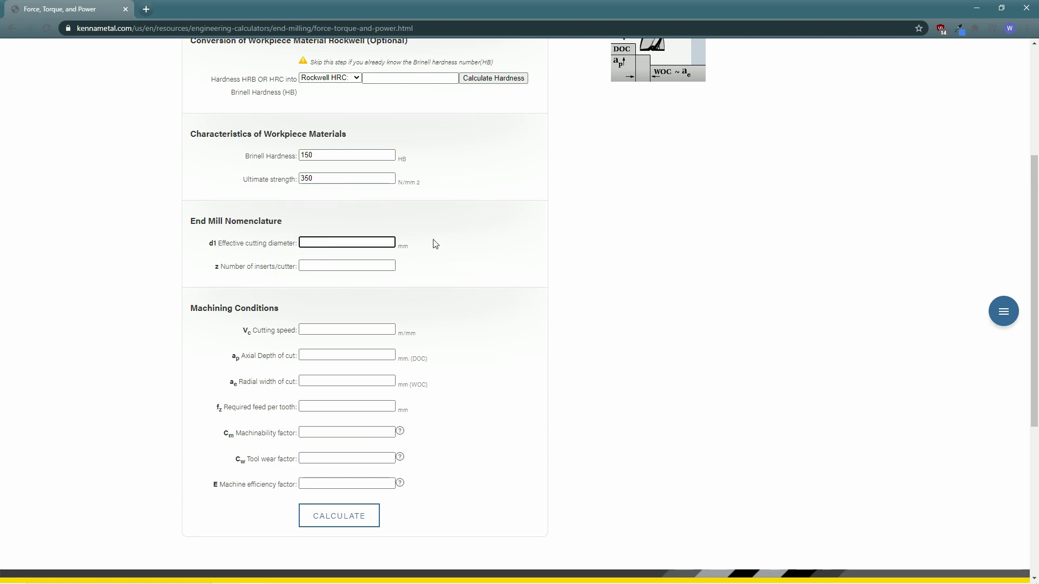
text(8)
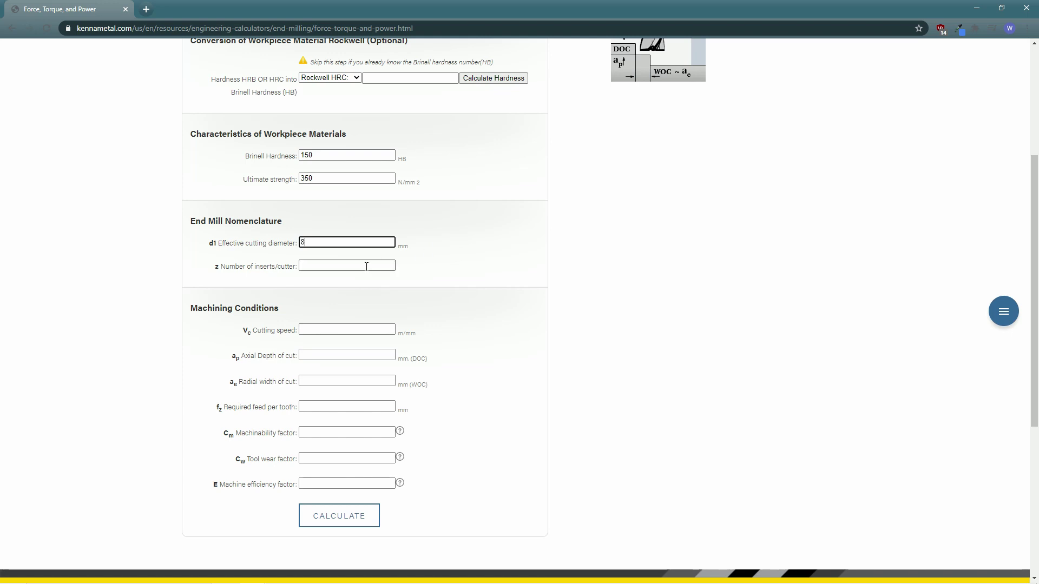
click(385, 265)
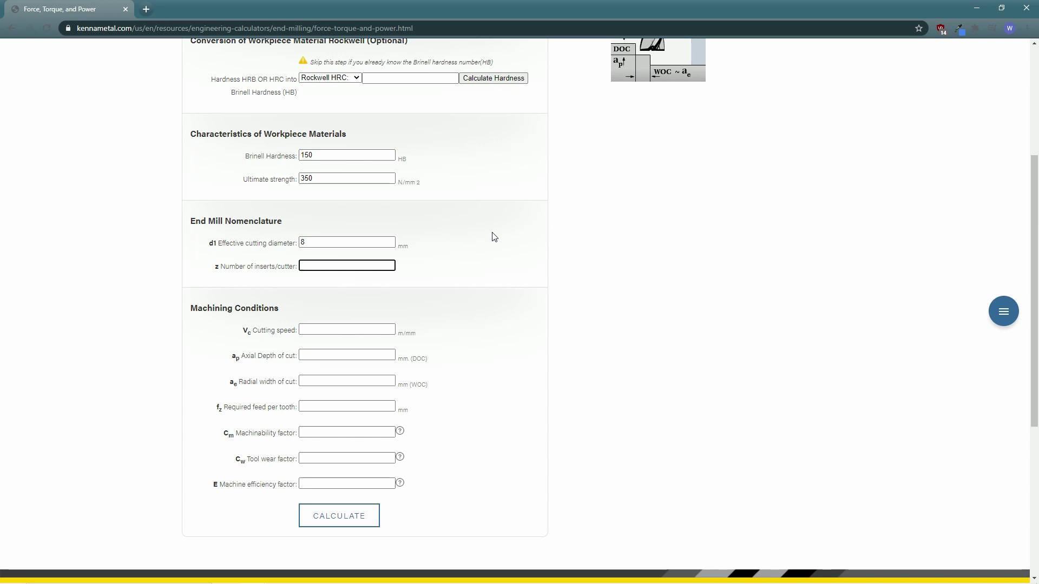
text(3)
drag(379, 265, 283, 269)
click(317, 264)
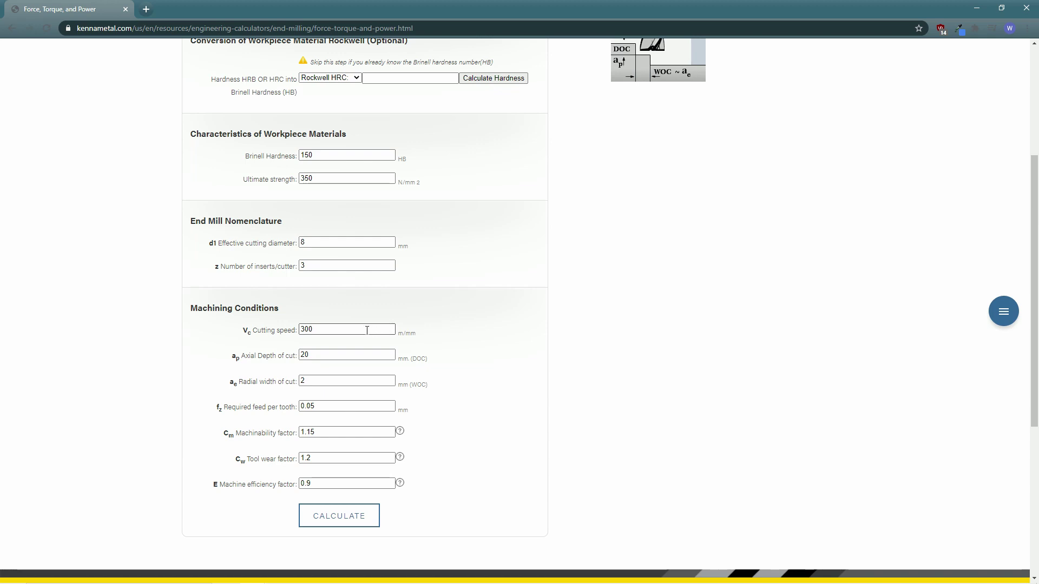
Review the entered cutting speed 300 and axial depth 20 values.
click(325, 329)
click(282, 331)
click(321, 330)
double_click(321, 330)
click(343, 330)
click(343, 354)
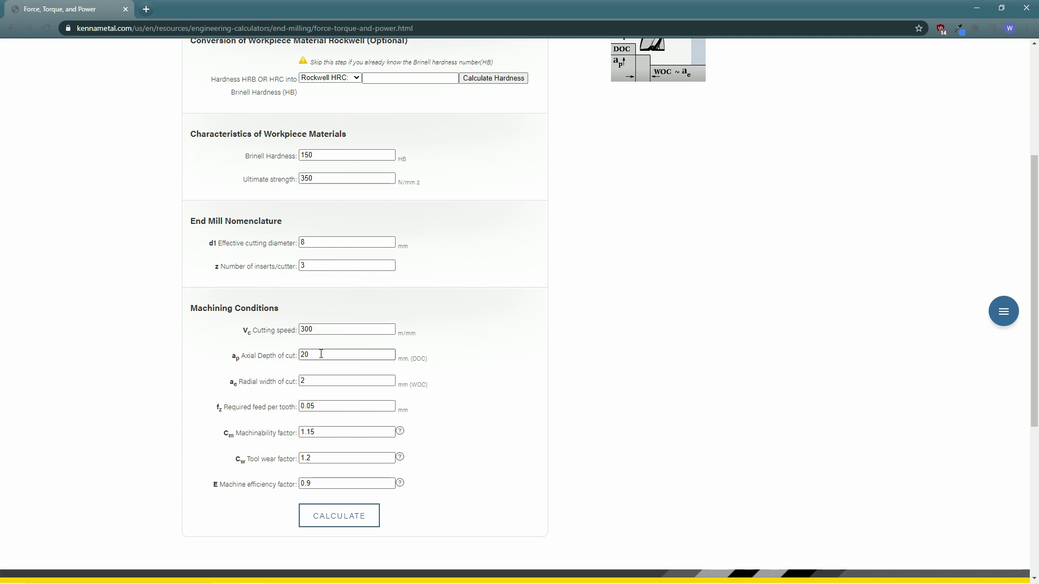
click(284, 364)
scroll(287, 359, down, 2)
click(340, 246)
click(295, 248)
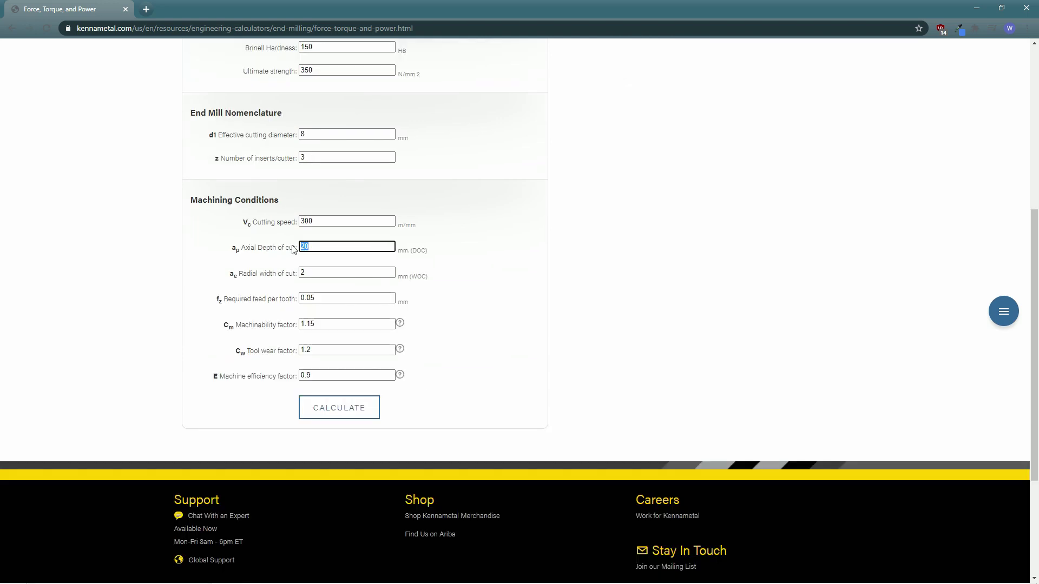
click(287, 261)
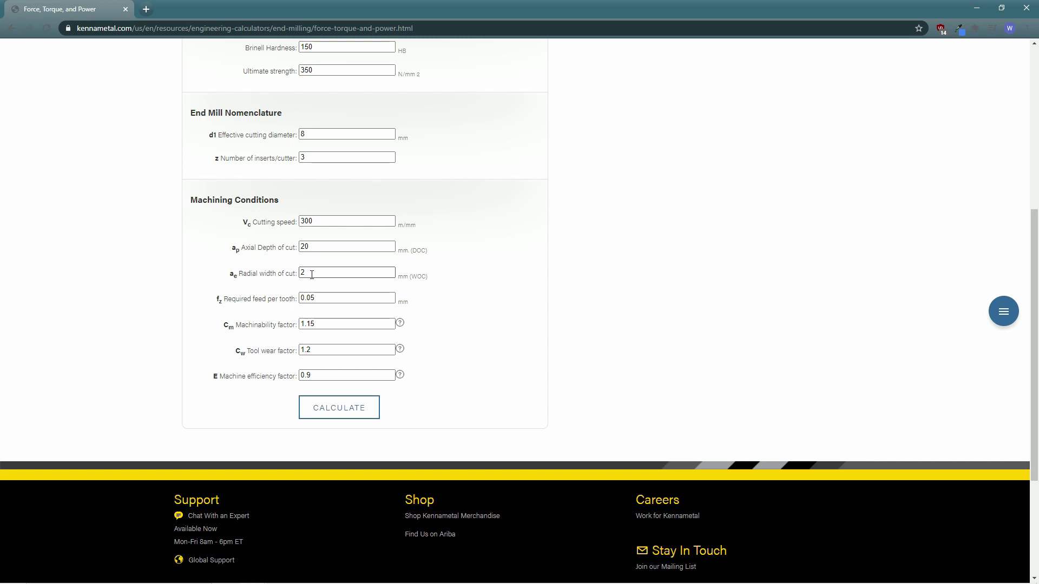
scroll(443, 285, up, 4)
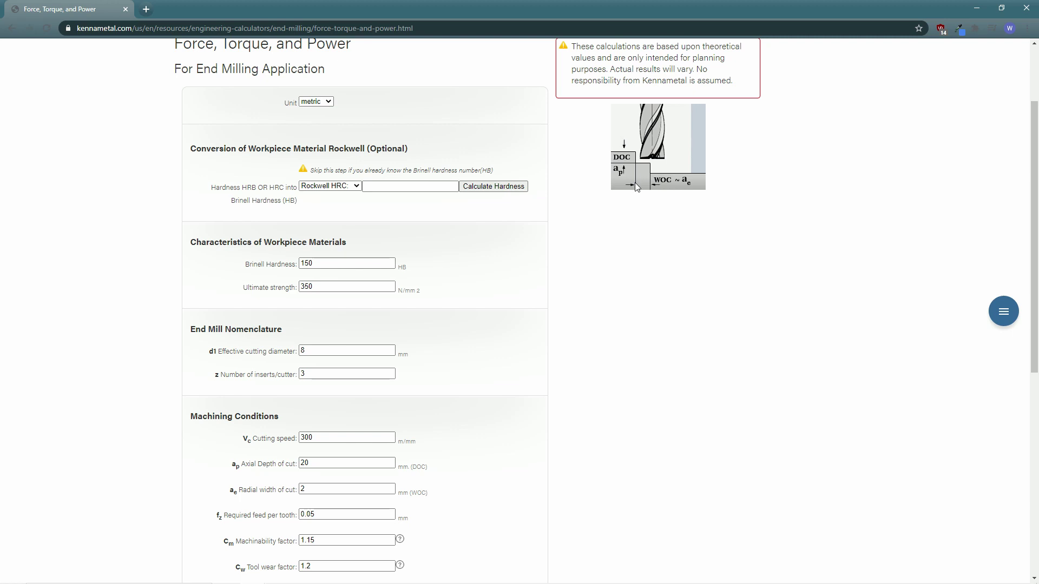
scroll(451, 278, down, 3)
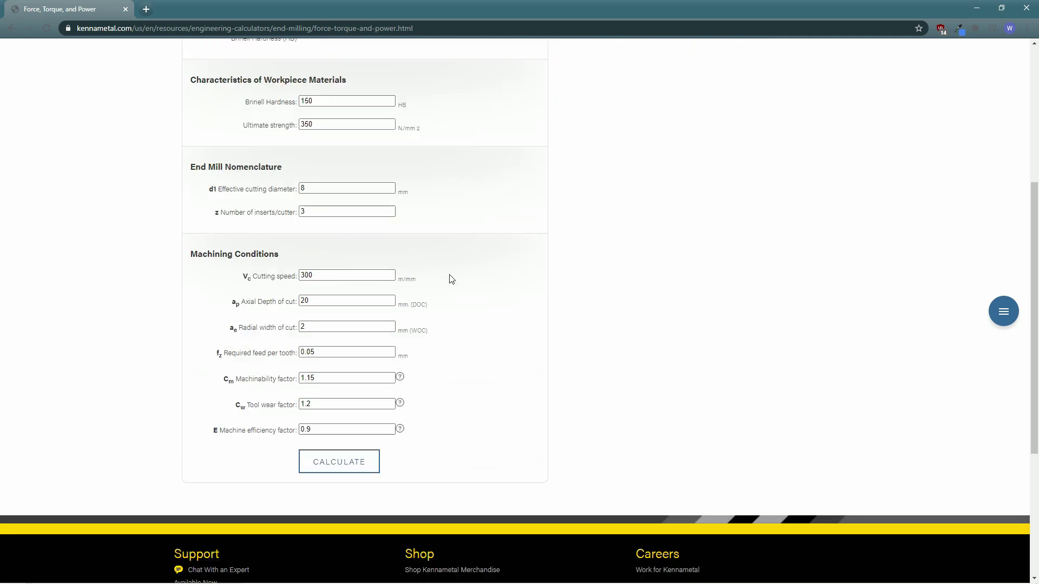
Change the required feed per tooth to 0.05 mm.
click(334, 353)
drag(311, 354, 302, 353)
click(319, 352)
double_click(306, 211)
click(332, 349)
scroll(360, 349, down, 1)
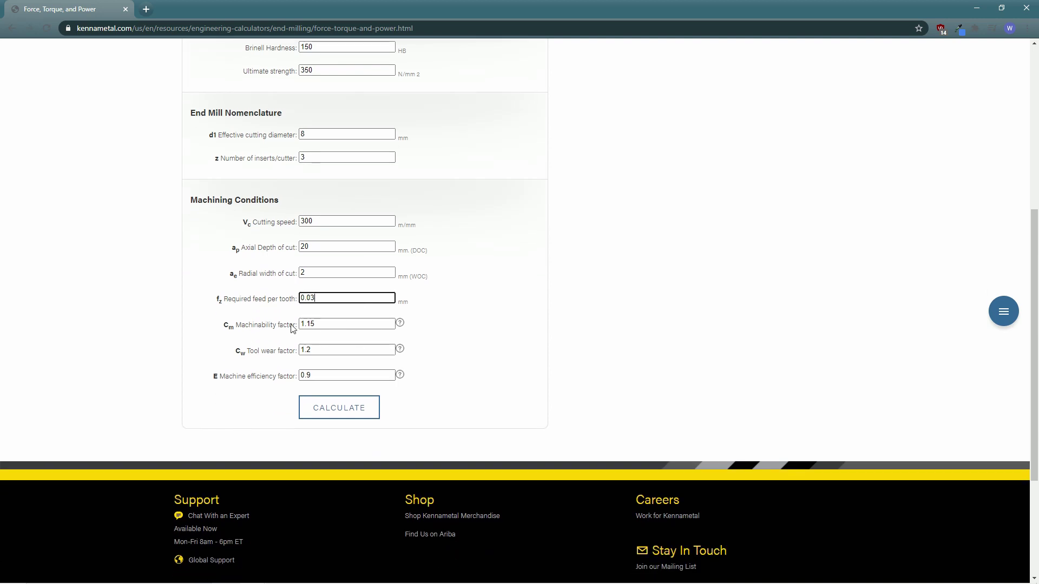
key(BackSpace)
text(5)
Compare the Cm, Cw and E factor tables for machinability 1.15 and tool wear 1.2.
click(399, 323)
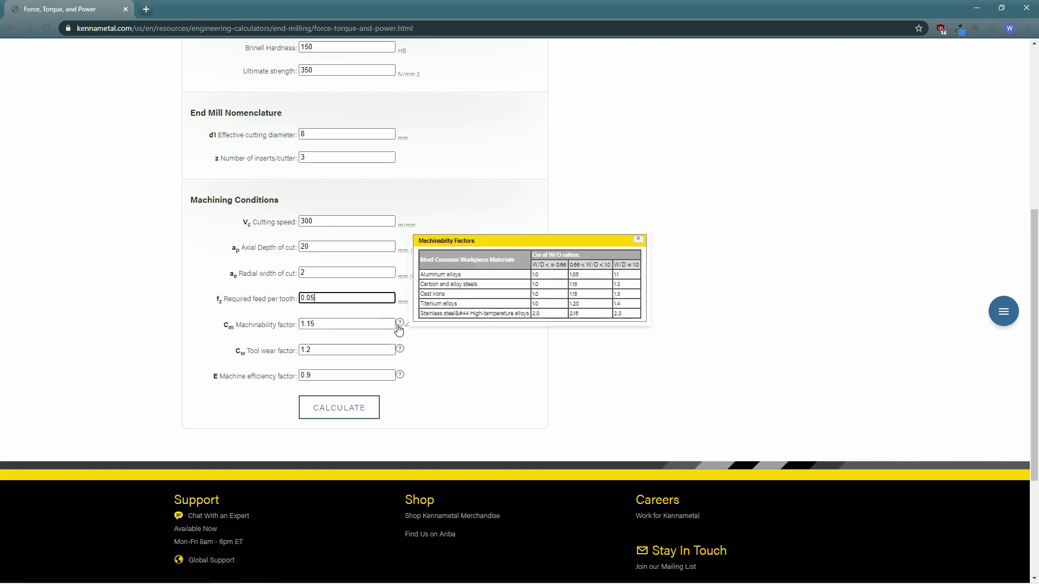
click(399, 350)
click(399, 323)
click(400, 349)
click(401, 324)
click(400, 349)
click(400, 374)
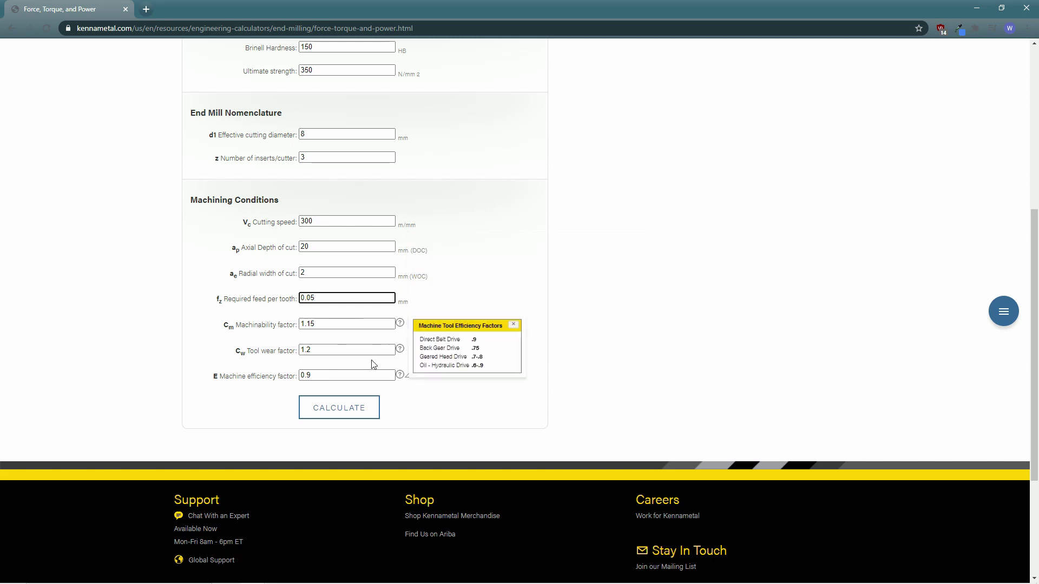
click(330, 323)
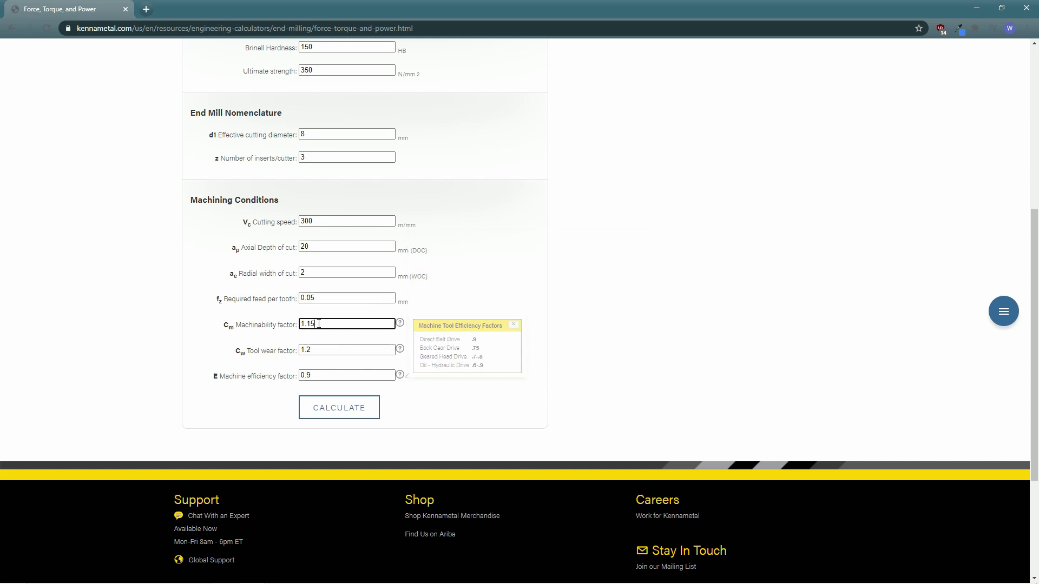
click(400, 323)
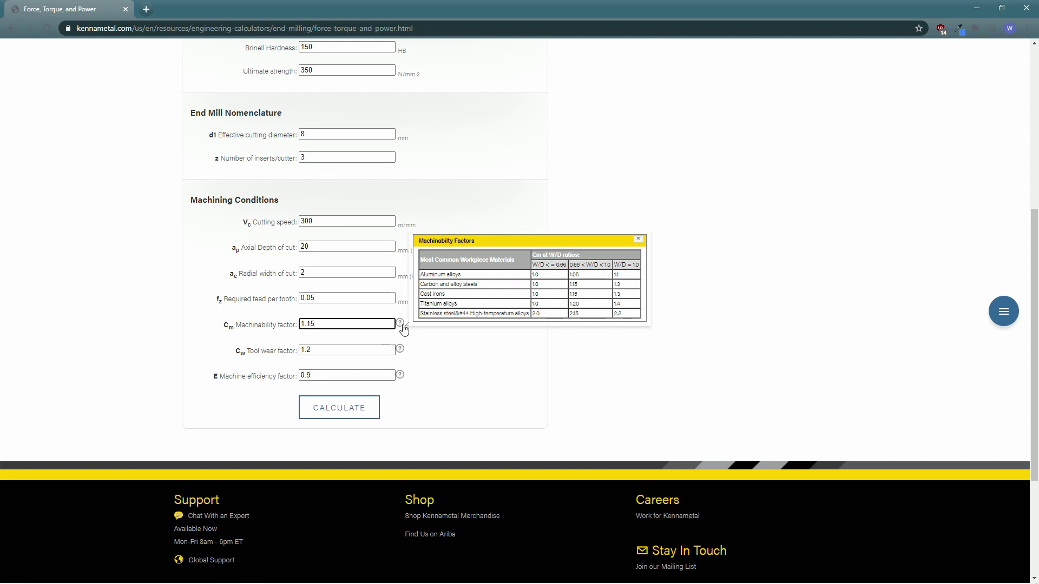
click(401, 324)
click(373, 324)
Recheck Brinell hardness 150, then view the machine efficiency table for the 0.9 factor.
scroll(278, 314, up, 2)
drag(332, 179, 294, 184)
scroll(292, 184, down, 1)
scroll(276, 184, up, 1)
click(273, 163)
scroll(330, 172, down, 2)
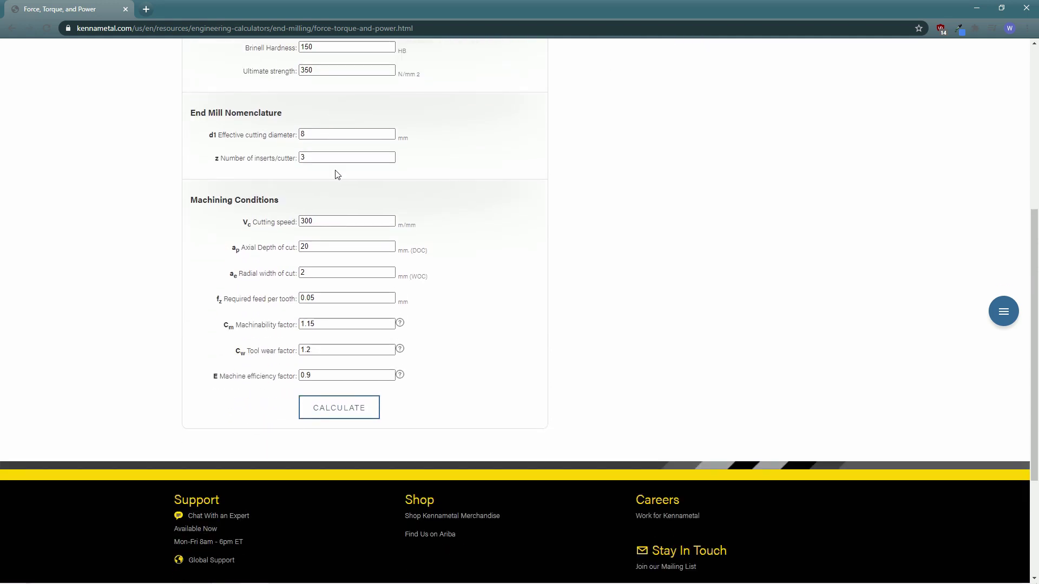
click(400, 375)
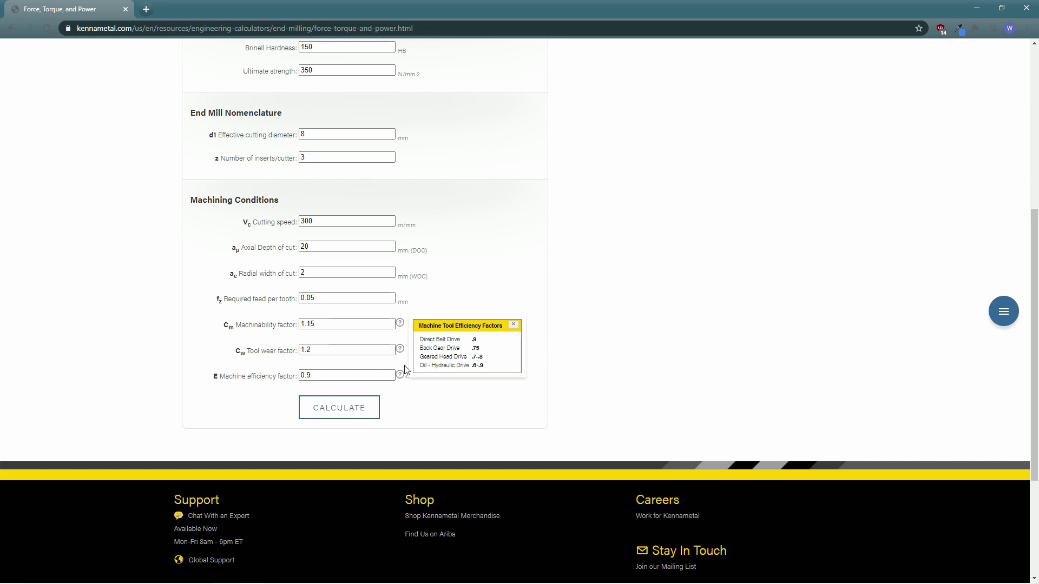
scroll(368, 373, down, 2)
Calculate and review results: 11936.6 RPM, 241.5 N, 0.97 Nm, 2.14 kW motor power.
click(400, 267)
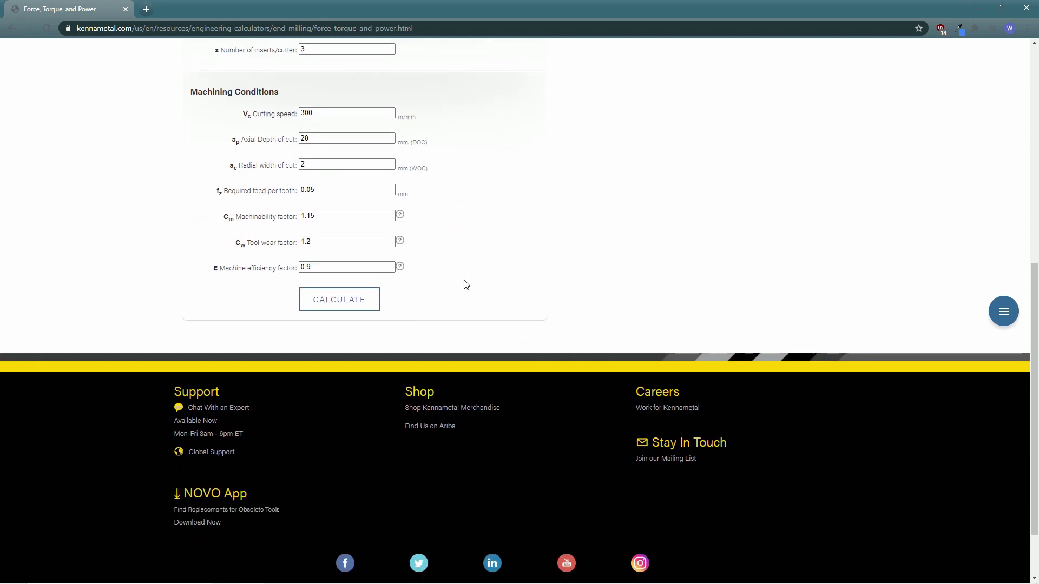
click(354, 299)
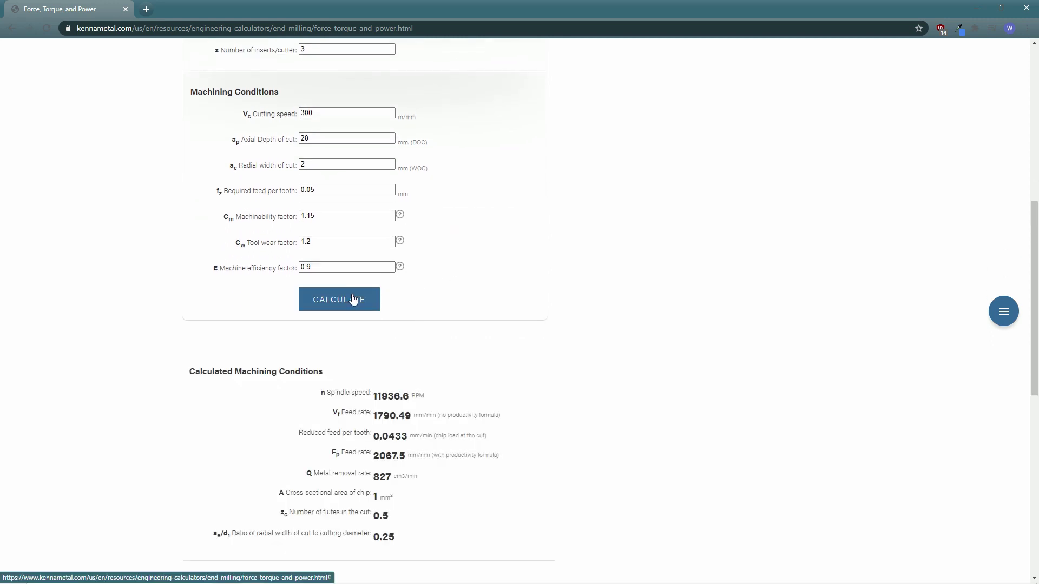
scroll(355, 298, down, 2)
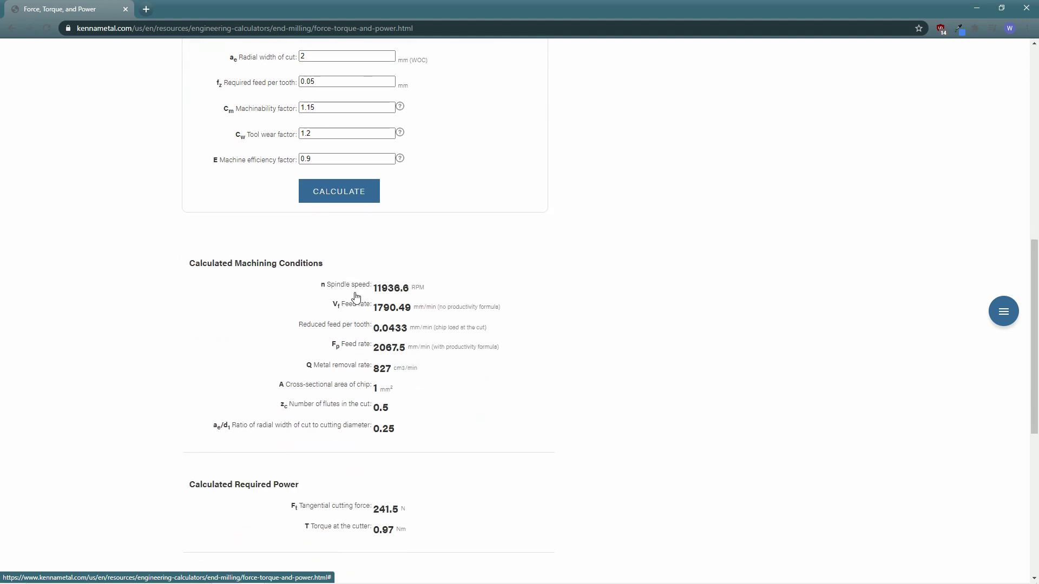
scroll(325, 300, up, 2)
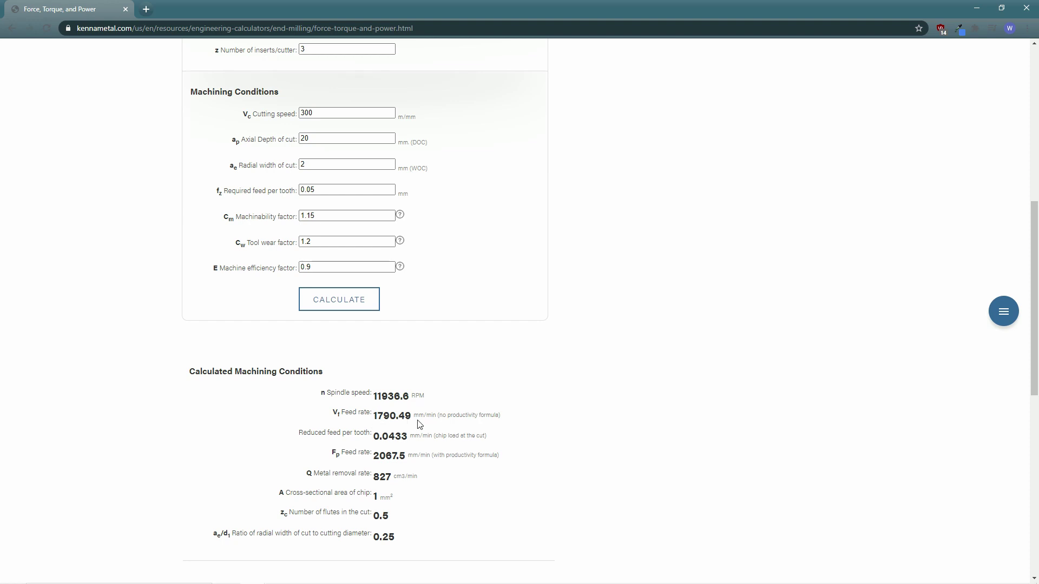
scroll(433, 424, down, 1)
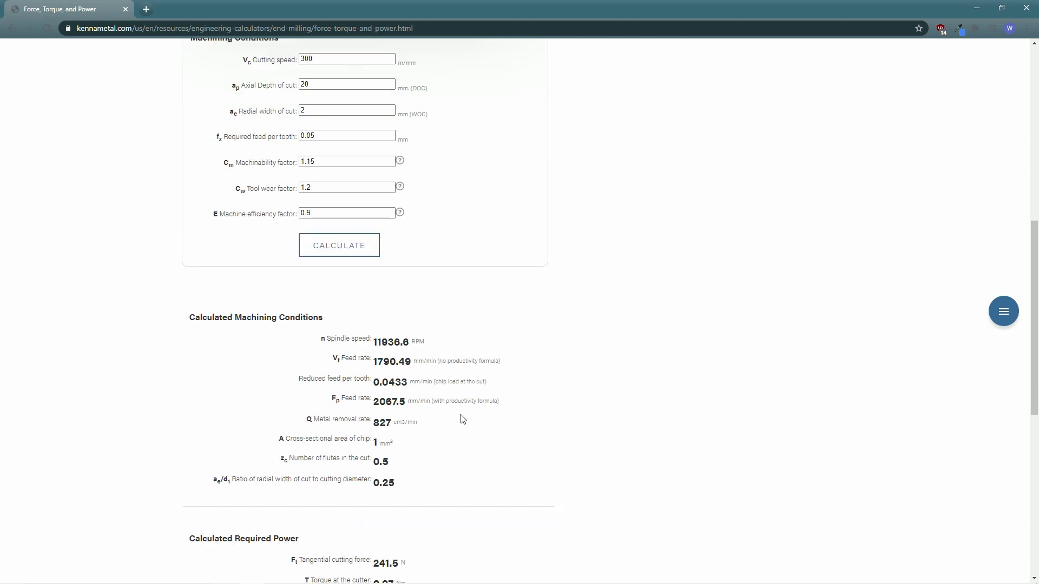
scroll(463, 419, down, 3)
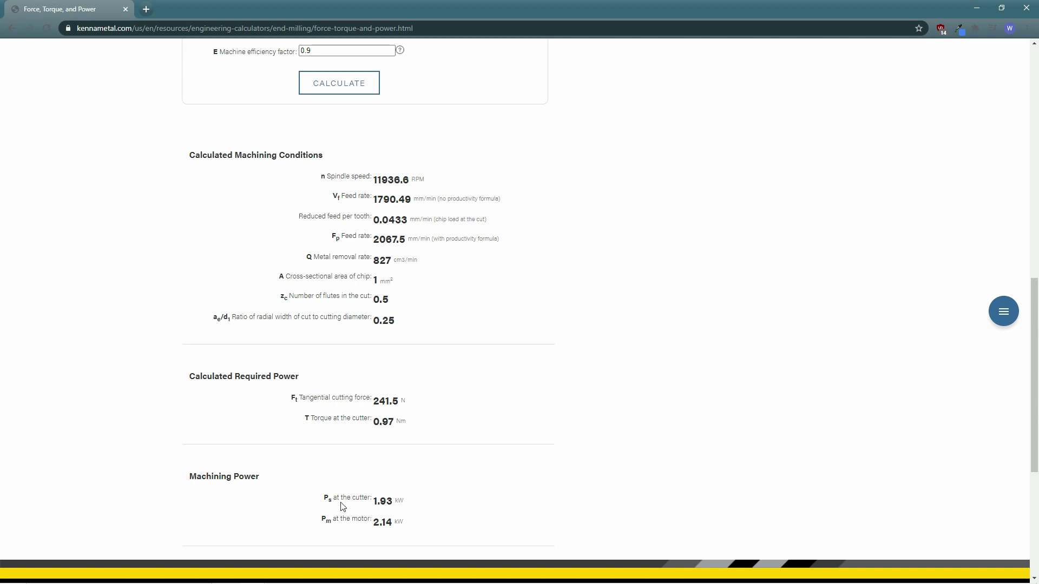
scroll(366, 514, down, 1)
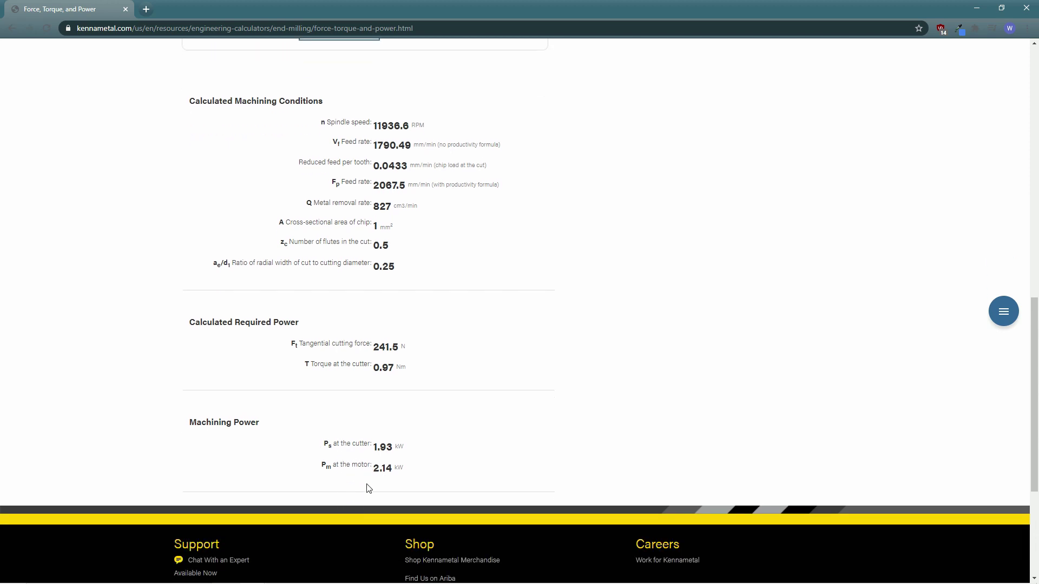
double_click(378, 448)
click(407, 452)
drag(395, 448, 376, 452)
click(389, 449)
drag(373, 469, 406, 475)
click(403, 471)
double_click(383, 471)
click(410, 469)
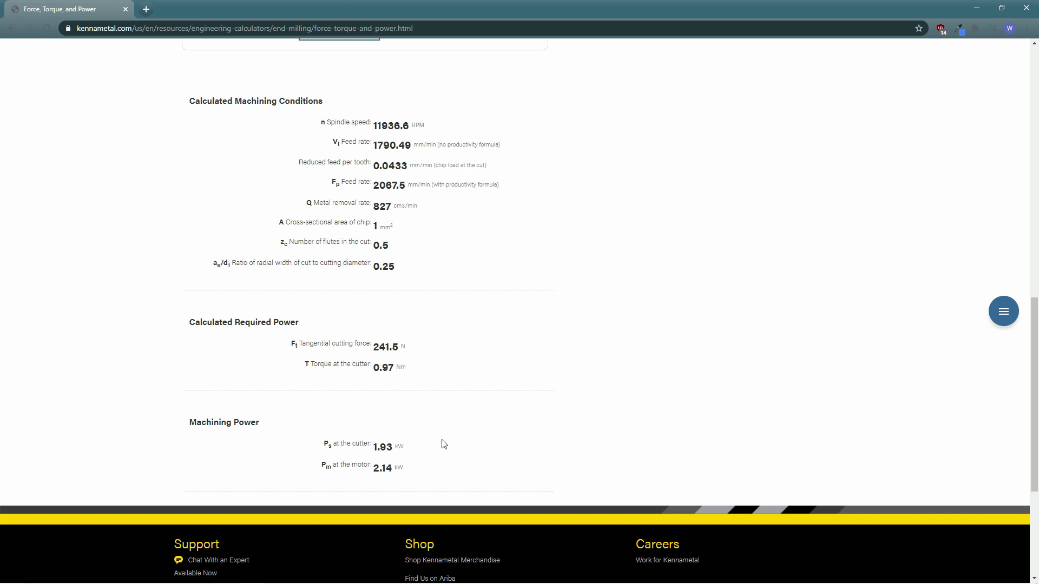
double_click(395, 367)
click(383, 373)
triple_click(424, 128)
click(422, 126)
scroll(429, 301, up, 3)
scroll(430, 301, up, 3)
scroll(399, 284, up, 2)
click(324, 156)
click(320, 179)
scroll(431, 125, down, 8)
scroll(432, 301, up, 5)
scroll(411, 295, up, 2)
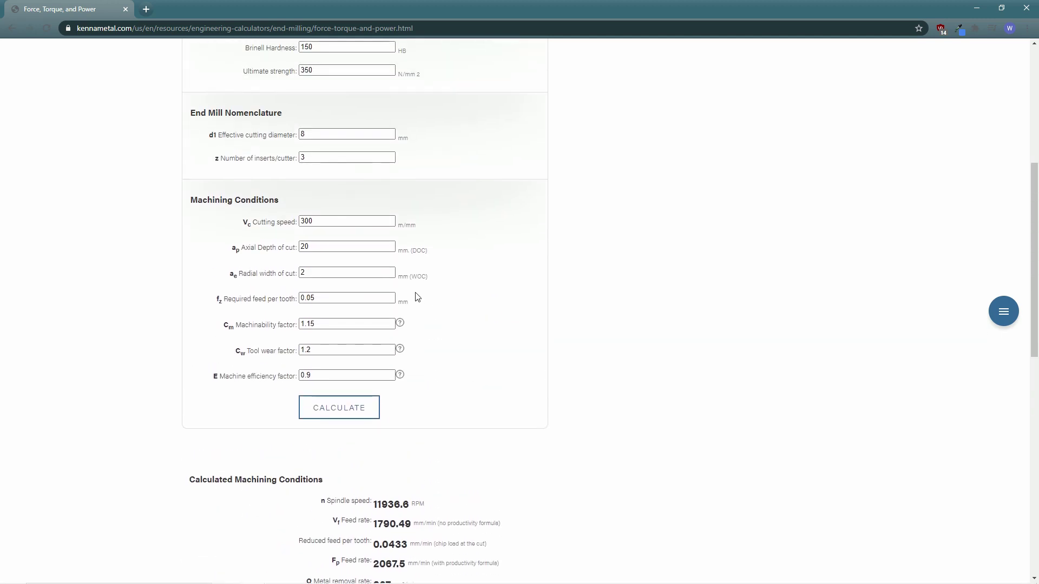
scroll(398, 272, up, 2)
click(329, 157)
double_click(329, 157)
double_click(315, 178)
scroll(303, 187, down, 6)
scroll(307, 189, down, 2)
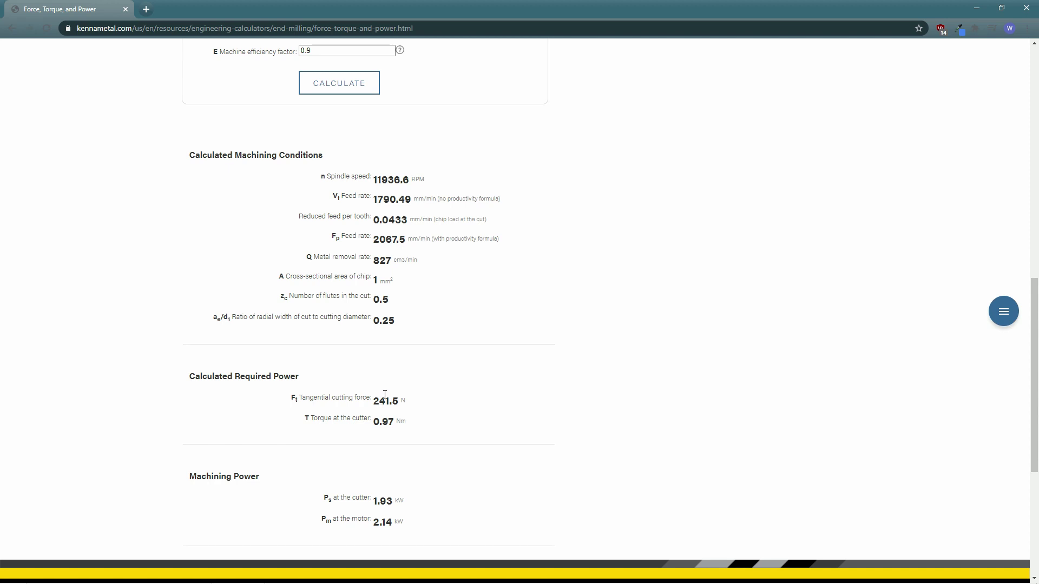
drag(373, 401, 389, 401)
click(396, 402)
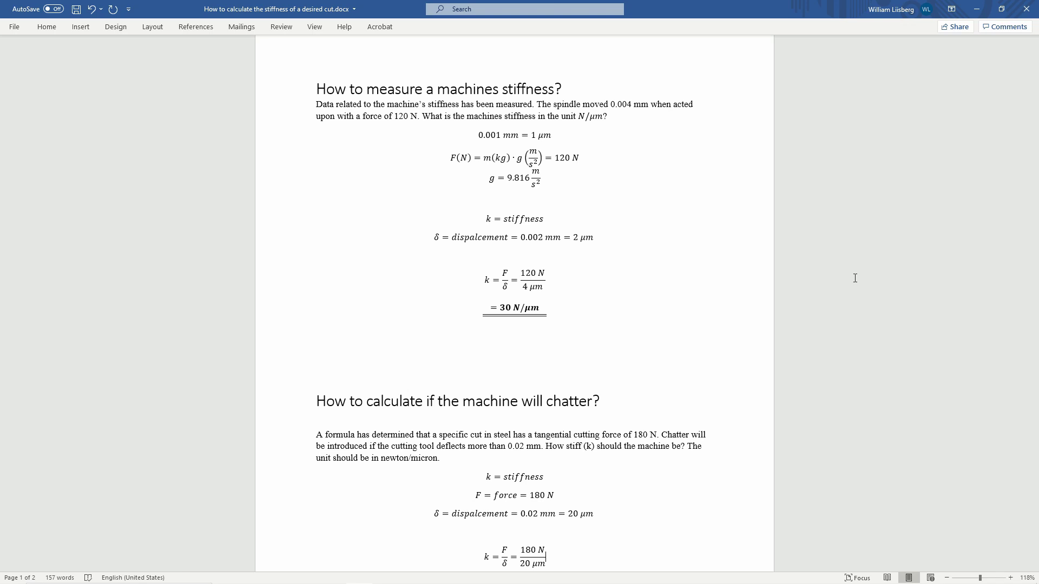
drag(508, 178, 539, 178)
click(575, 184)
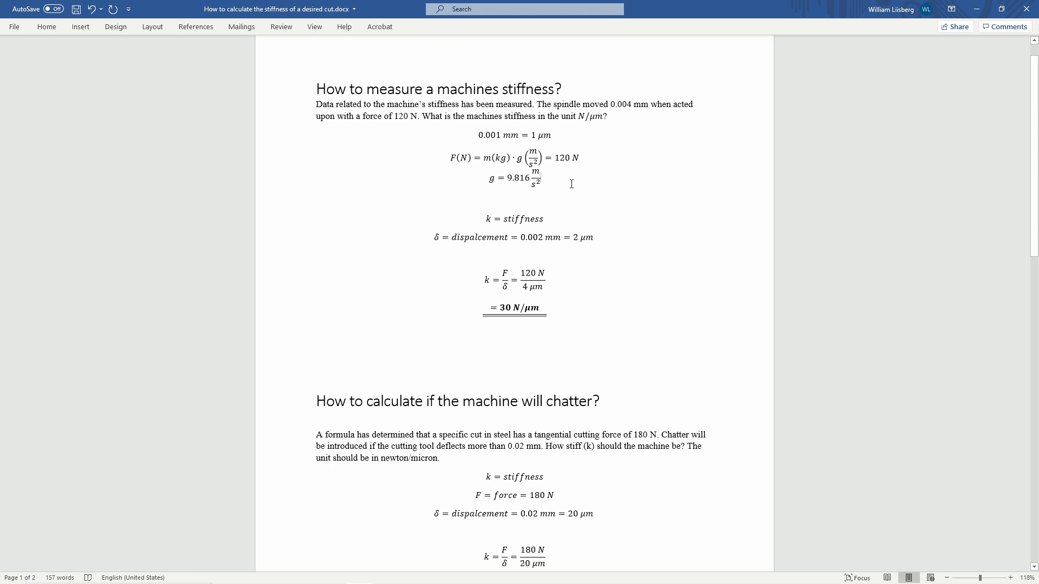
click(541, 182)
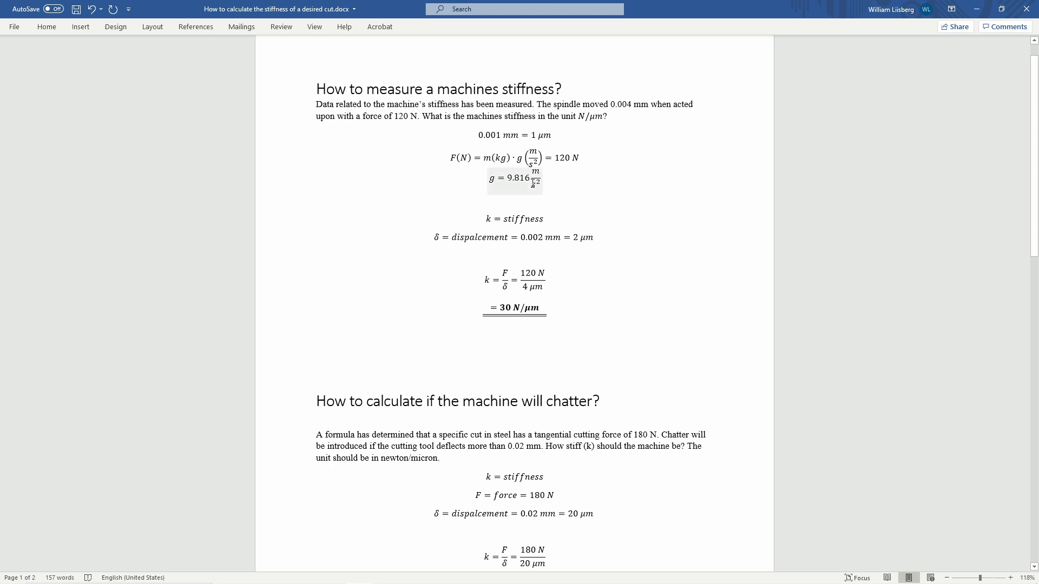
click(502, 158)
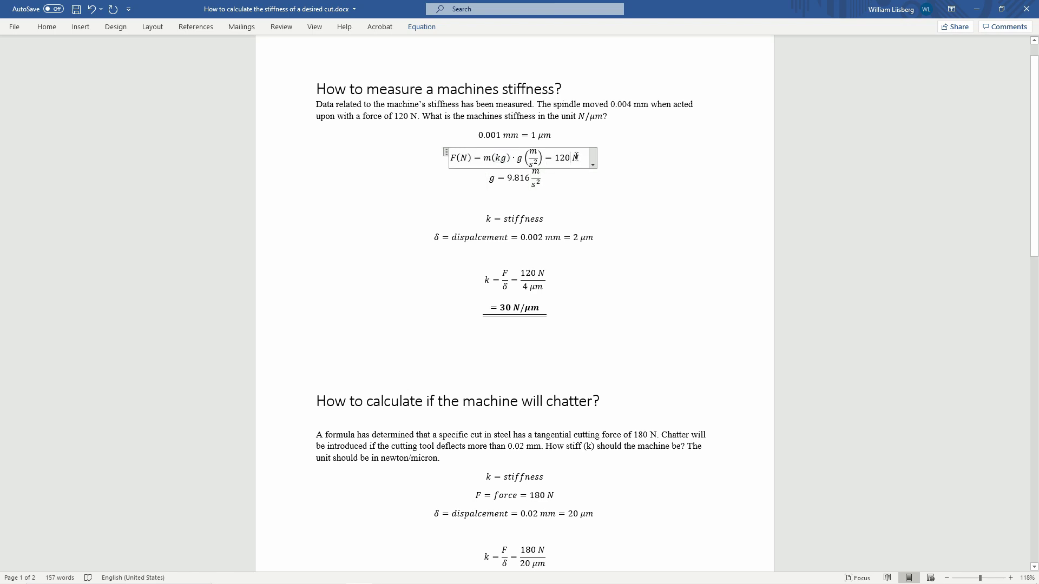
click(565, 179)
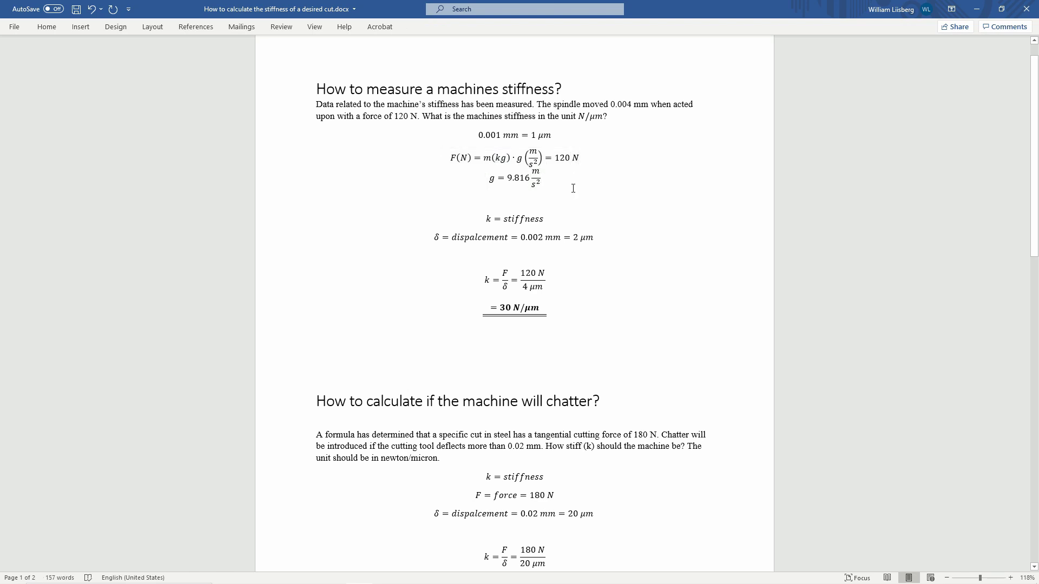
scroll(572, 186, down, 1)
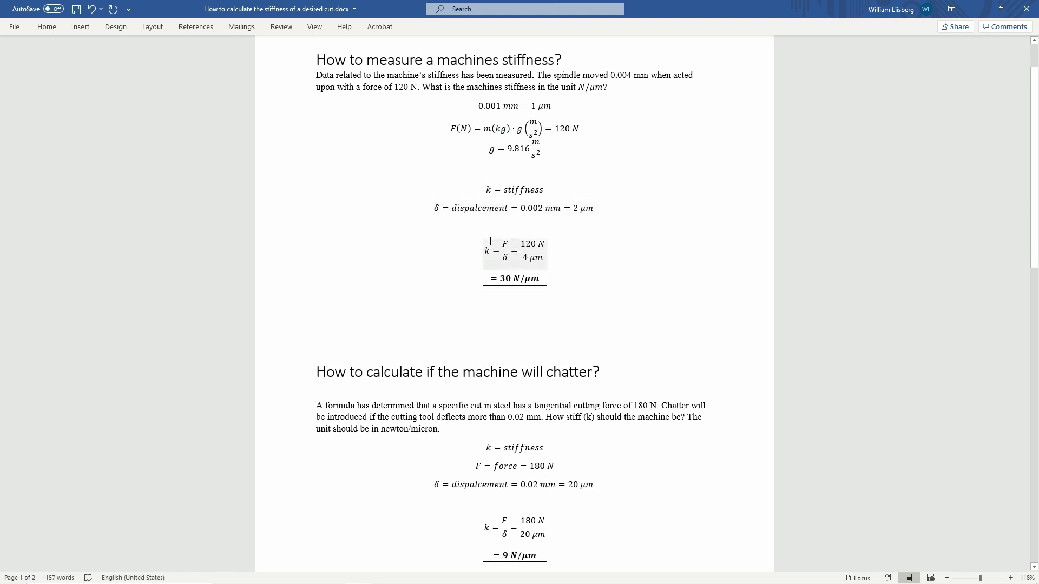
drag(485, 249, 505, 249)
click(624, 252)
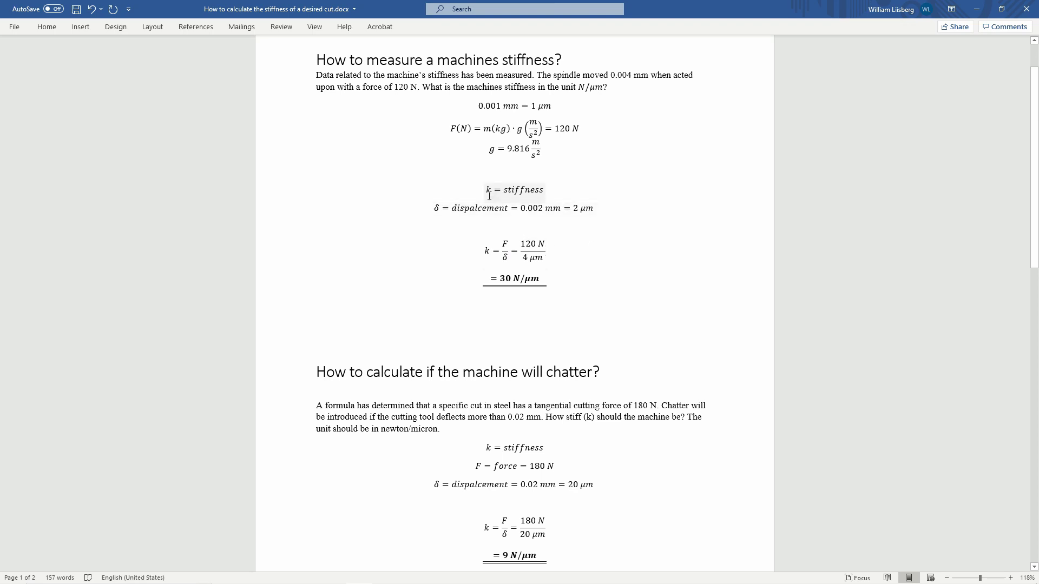
drag(486, 191, 543, 192)
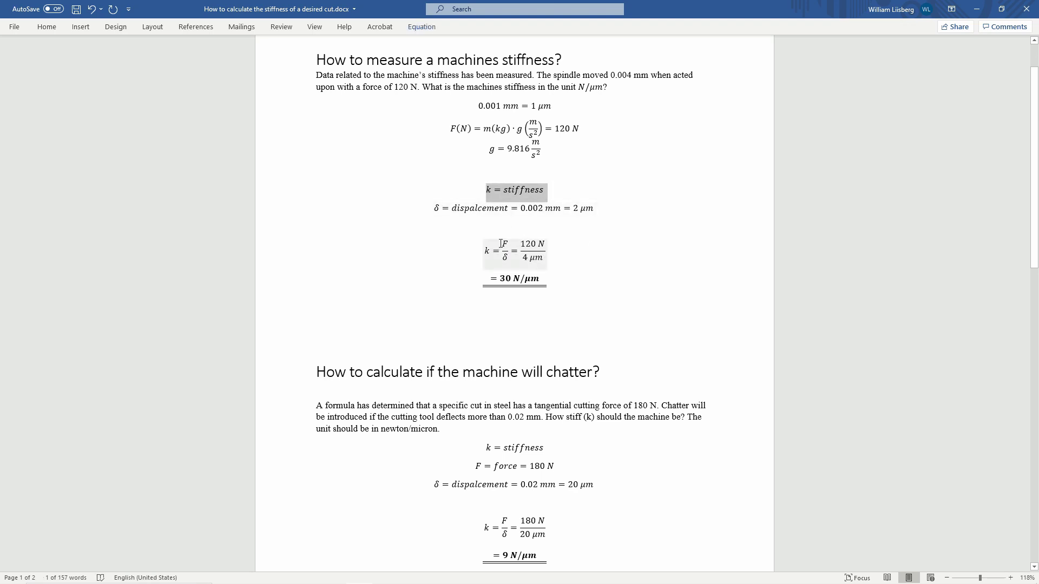
click(501, 245)
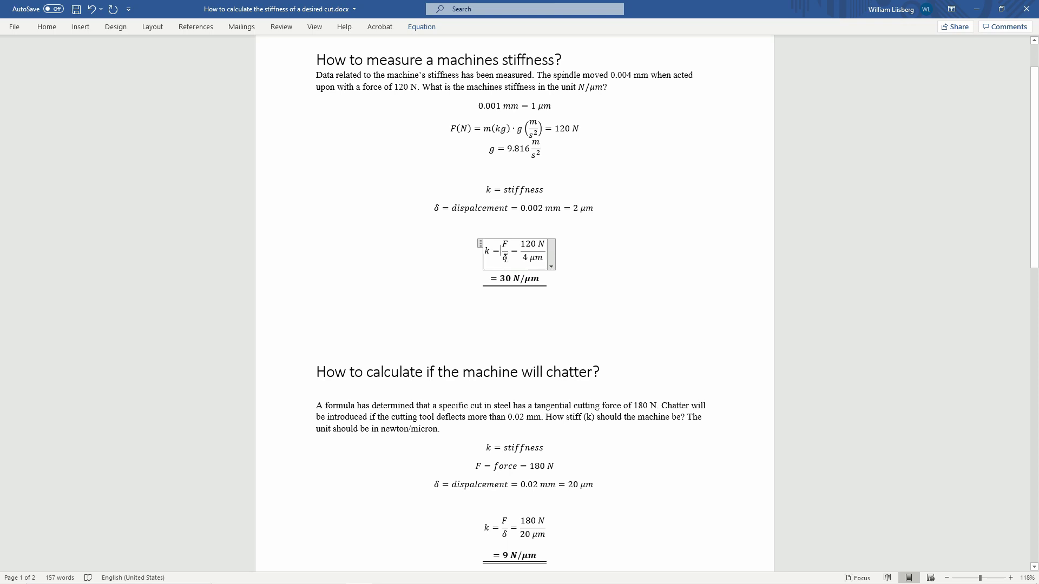
double_click(460, 210)
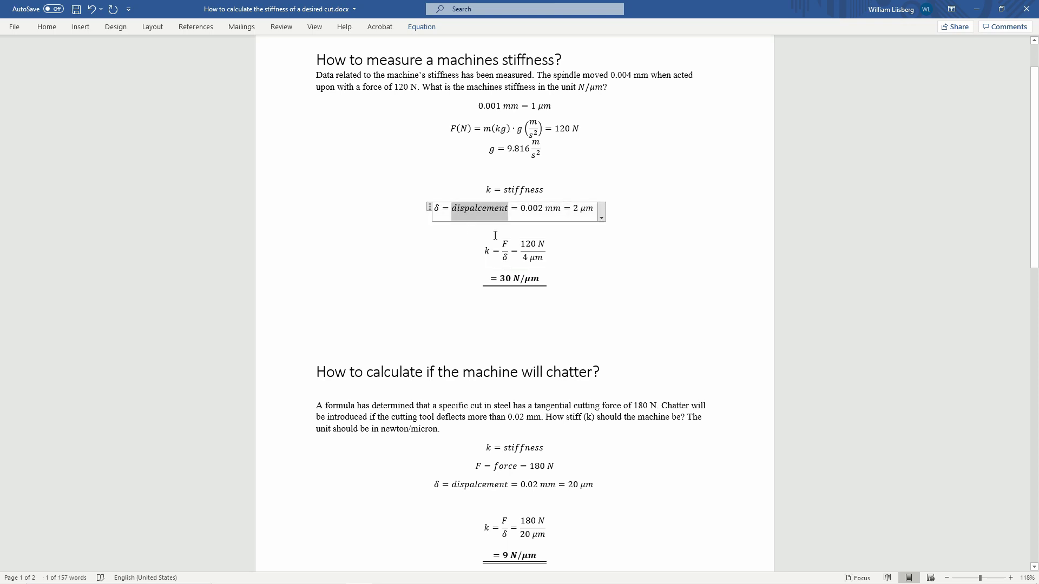
click(505, 258)
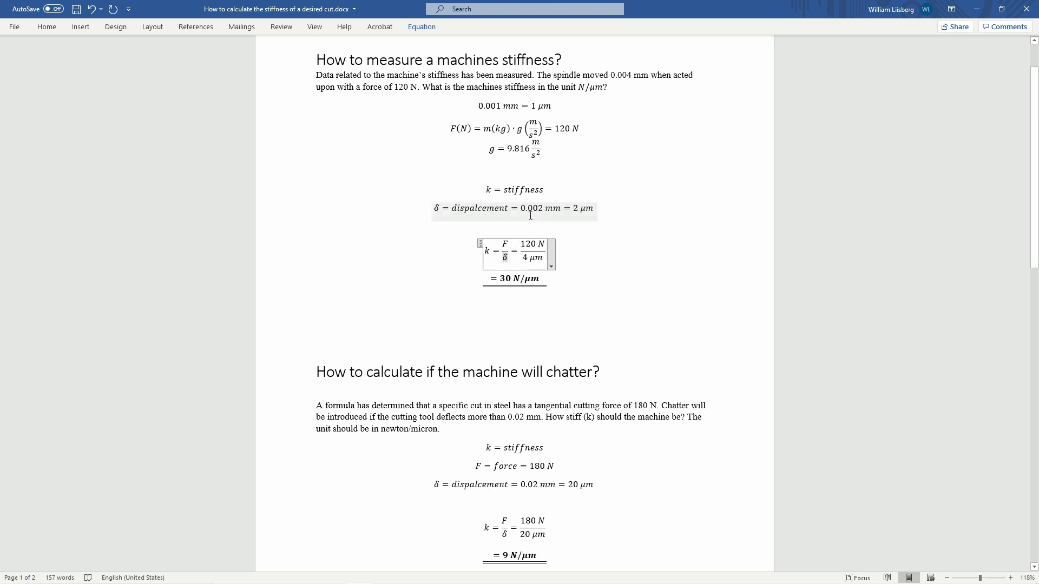
click(534, 212)
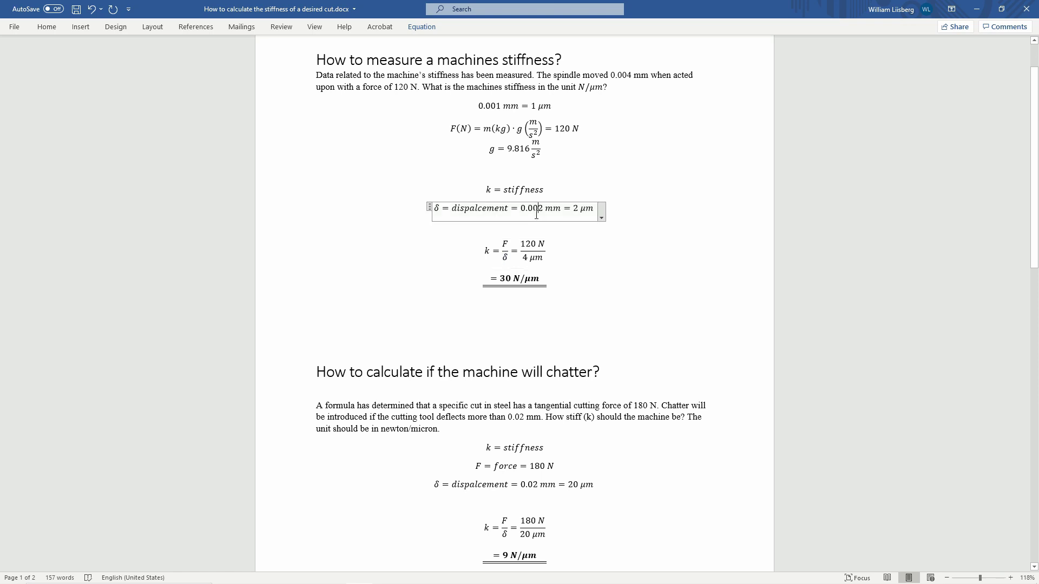
click(502, 244)
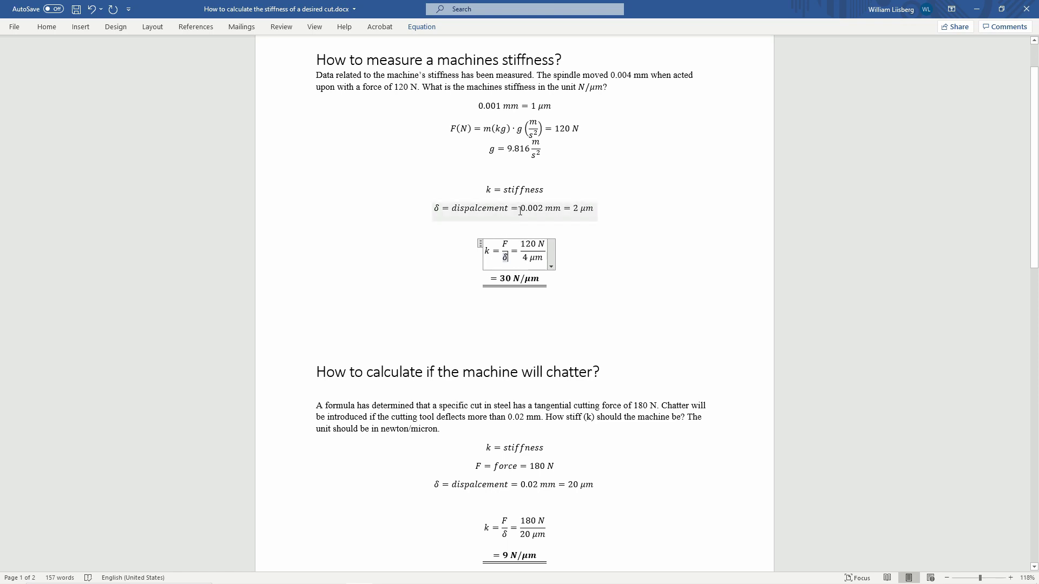
drag(520, 209, 556, 209)
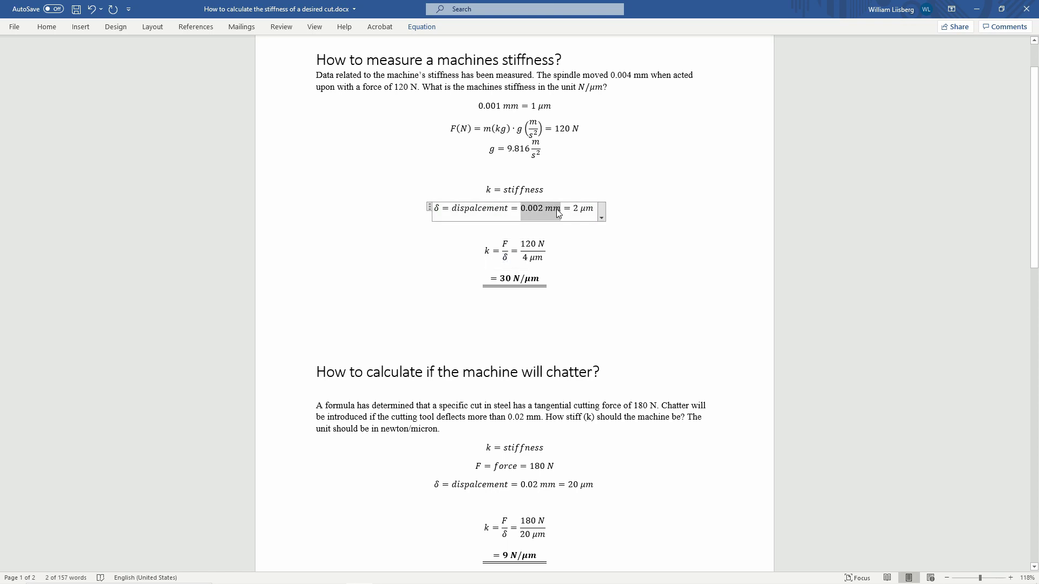
double_click(576, 208)
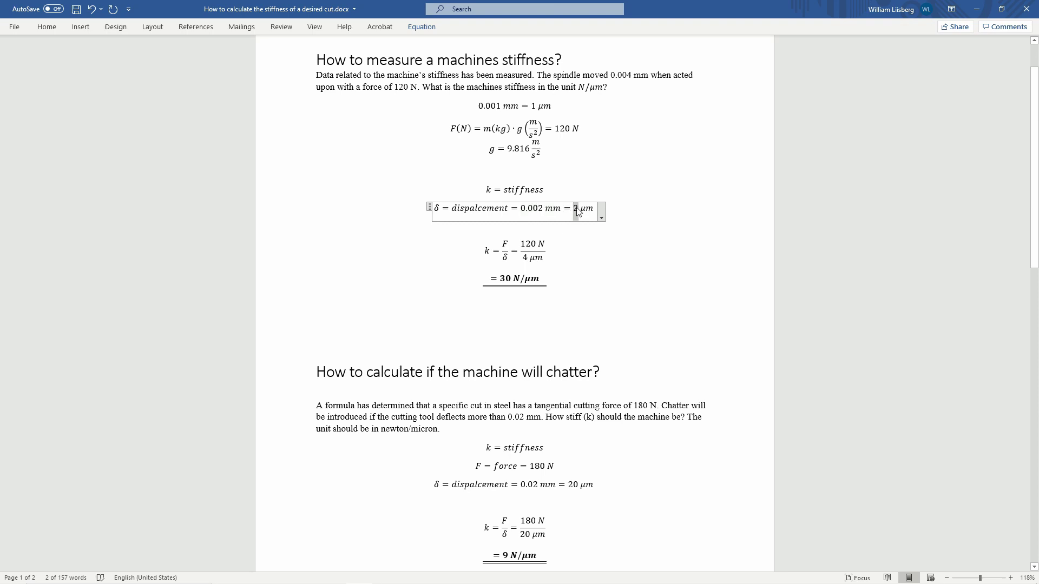
click(542, 215)
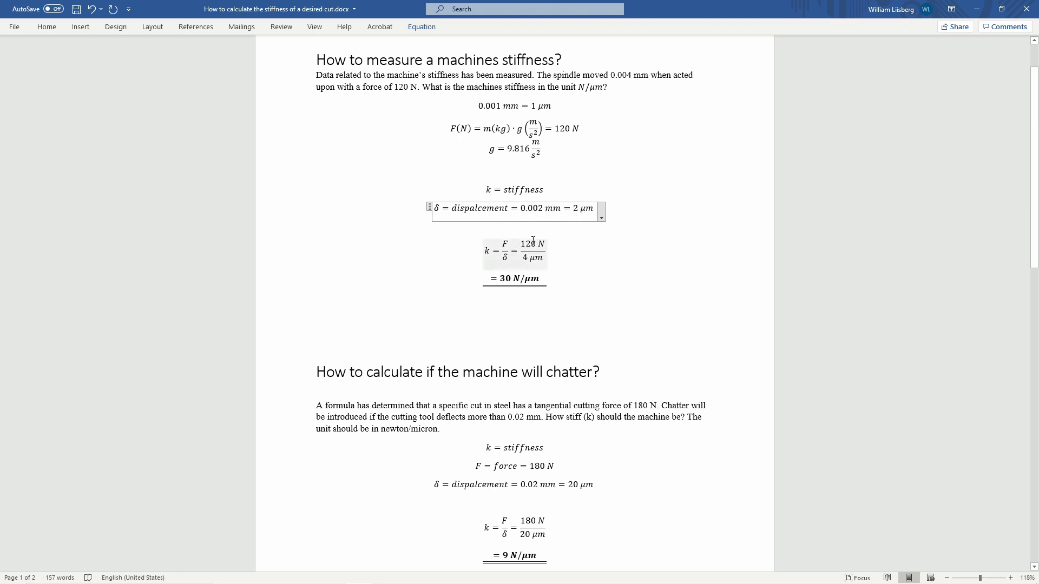
drag(521, 245, 543, 245)
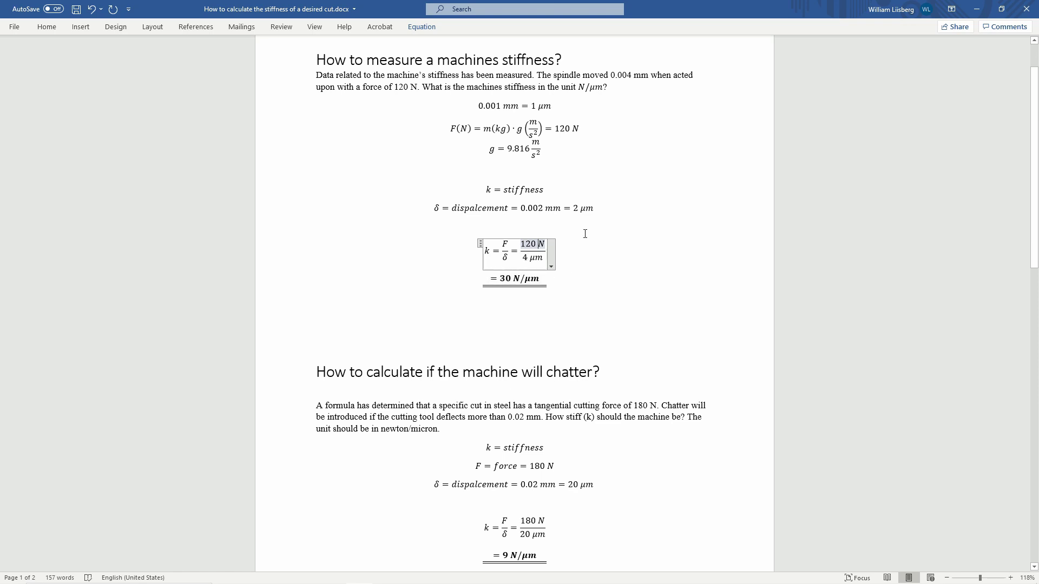
key(Up)
key(Up)
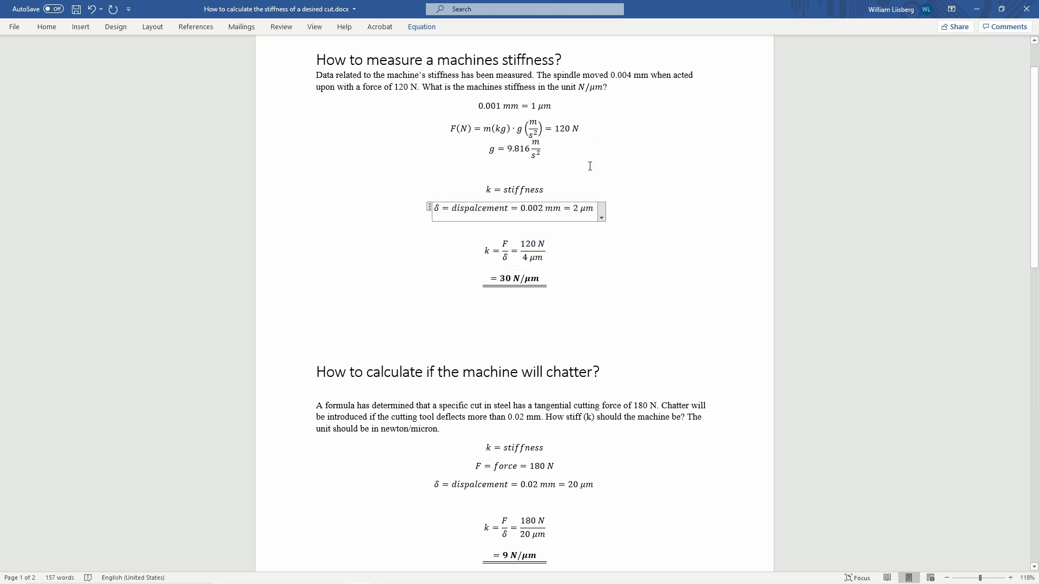
click(583, 174)
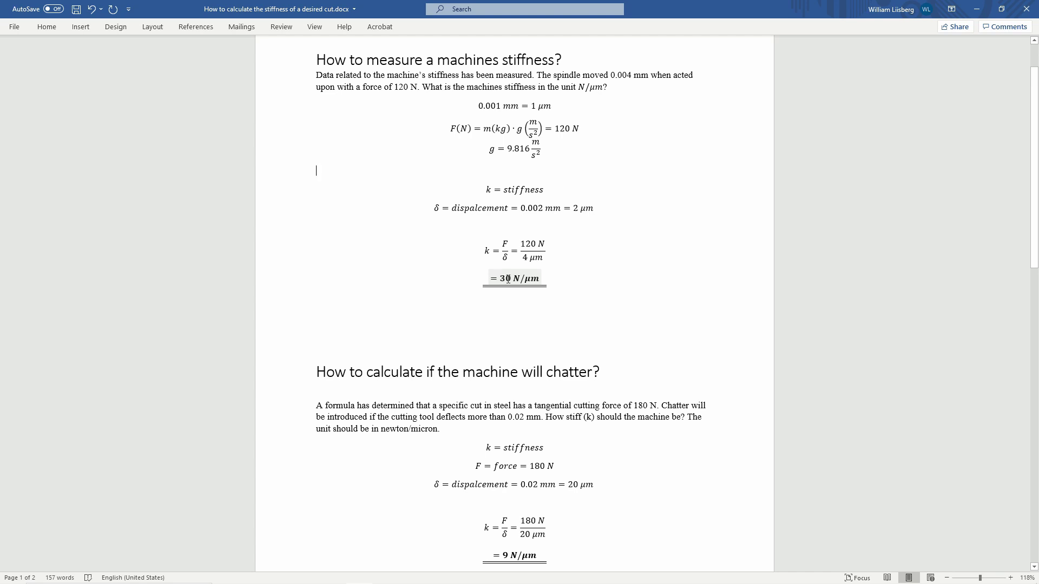
scroll(522, 275, down, 3)
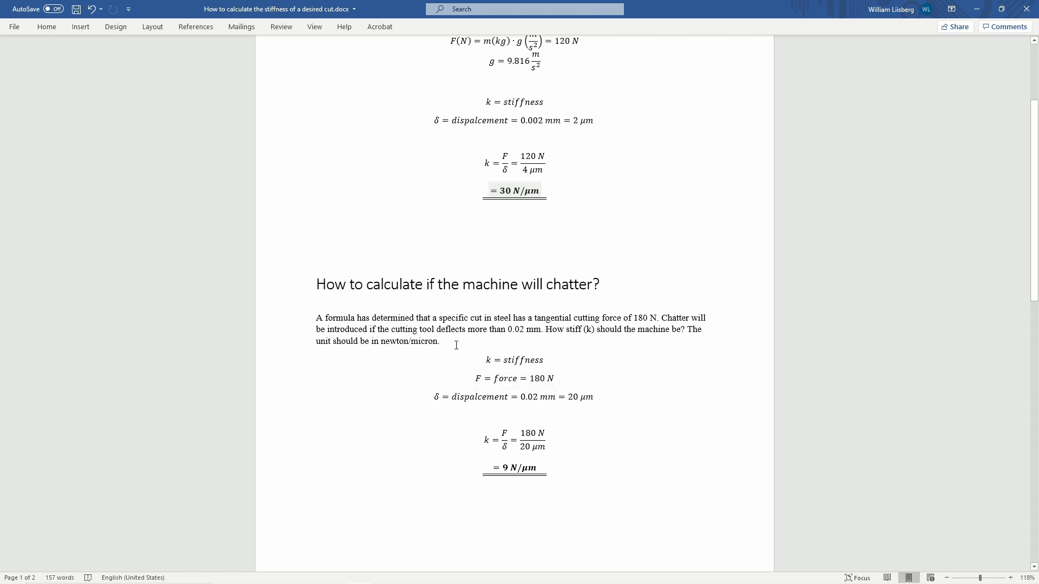
scroll(456, 345, down, 1)
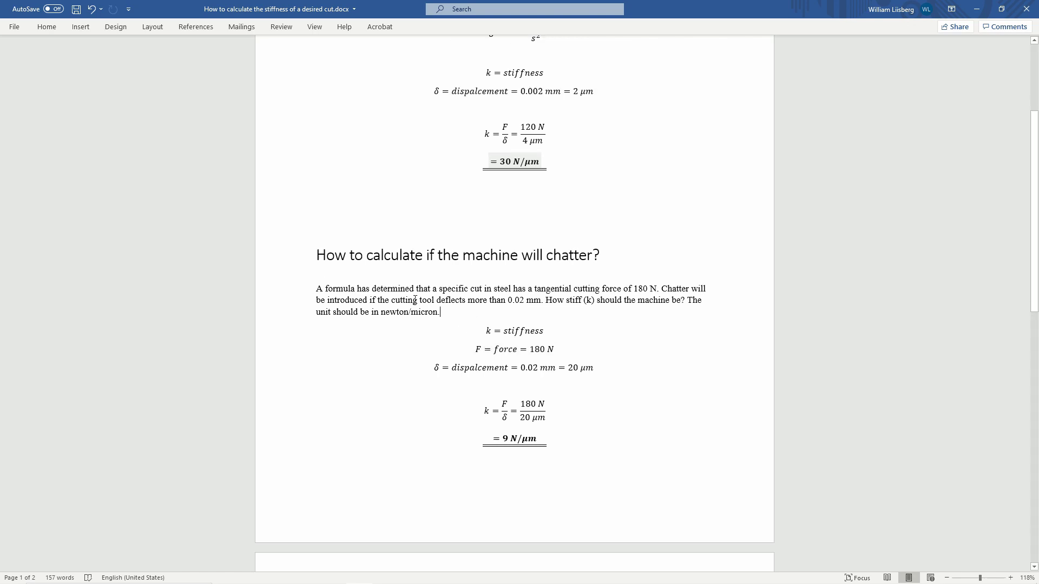
click(458, 312)
drag(635, 289, 657, 292)
click(657, 292)
drag(633, 291, 648, 291)
click(627, 291)
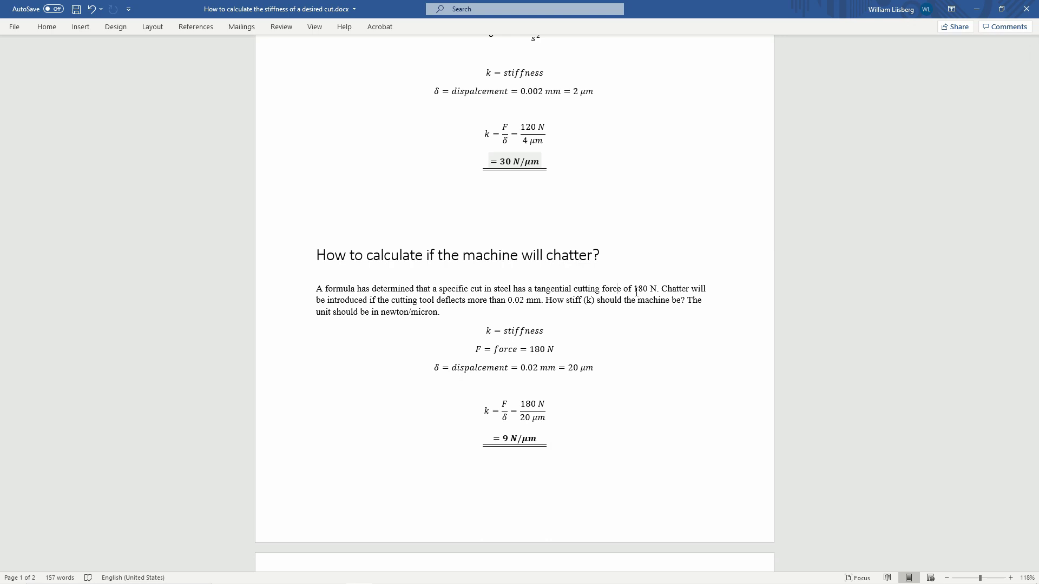
scroll(628, 287, down, 3)
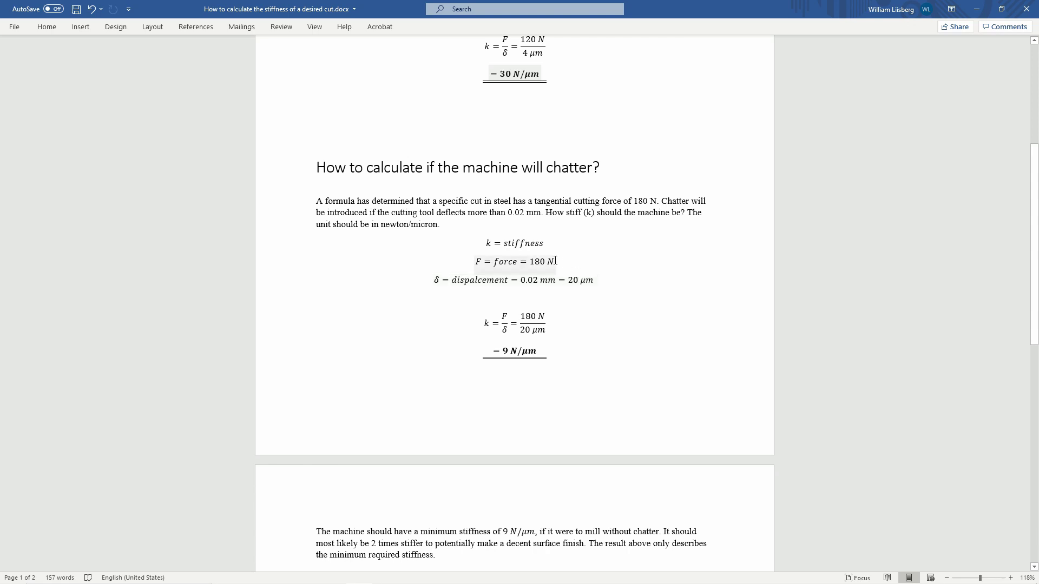
click(538, 261)
double_click(538, 261)
key(Right)
double_click(532, 318)
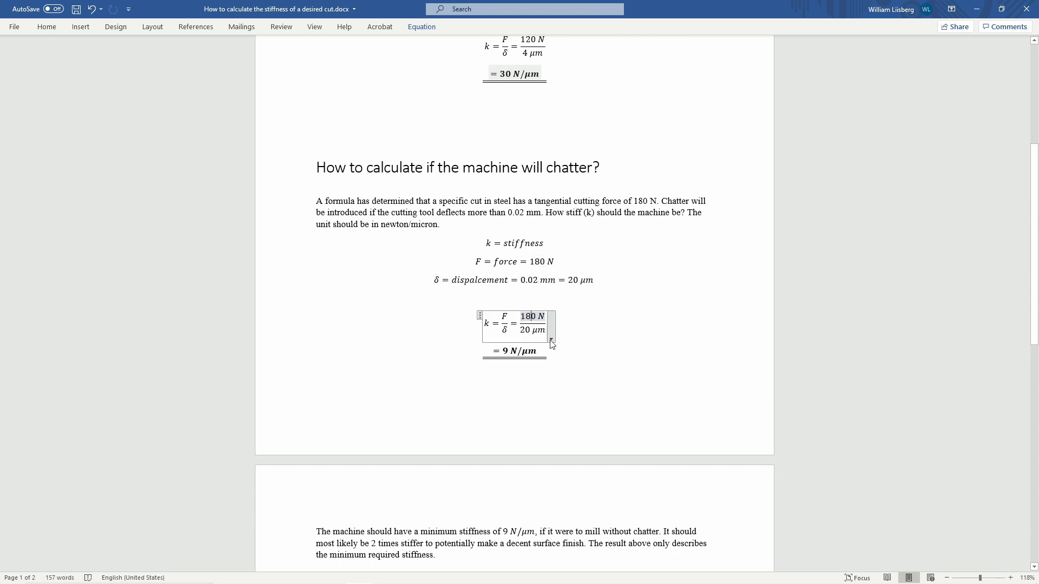
click(586, 332)
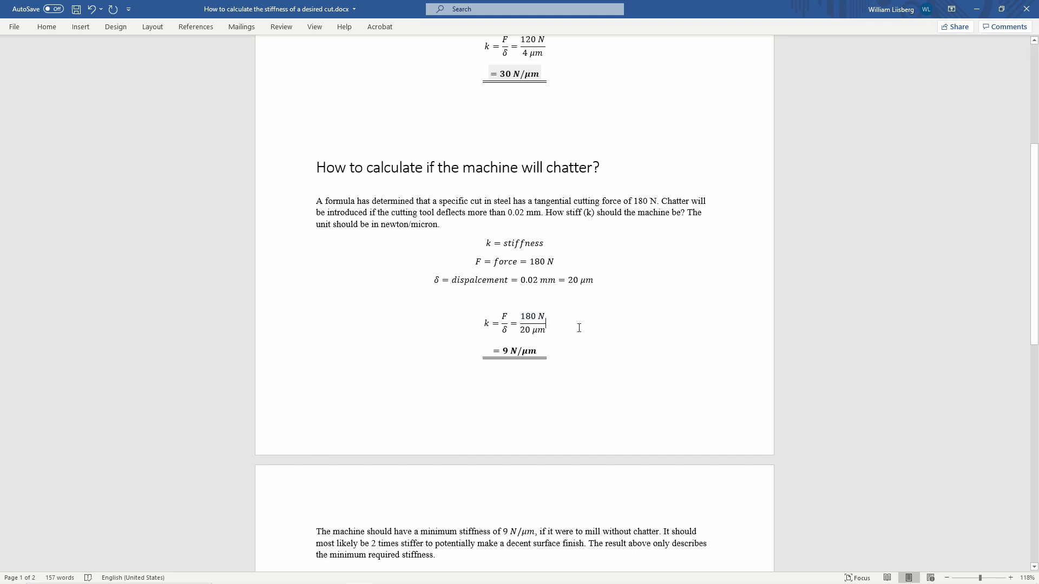
scroll(574, 313, up, 1)
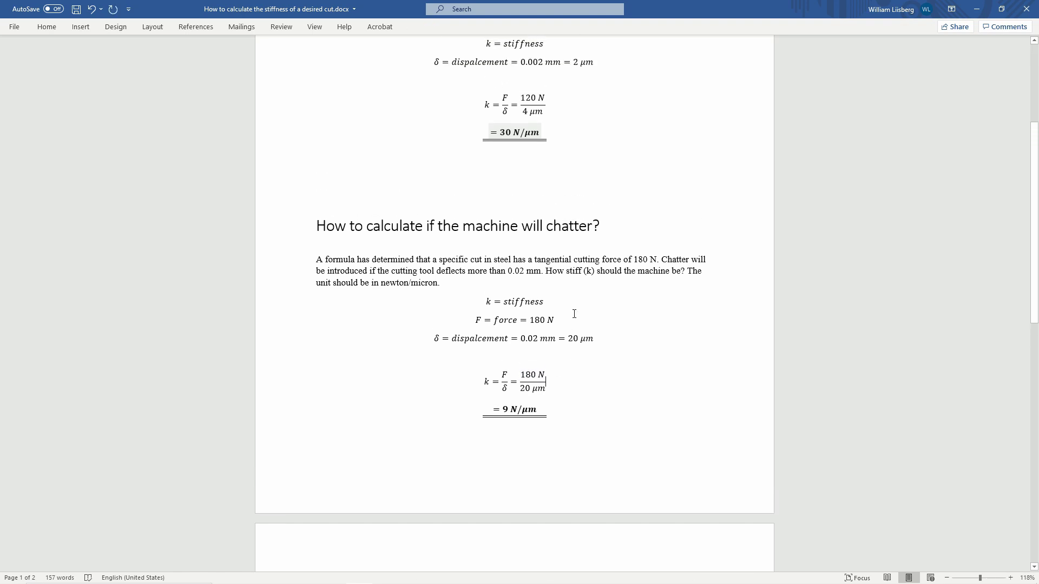
click(523, 160)
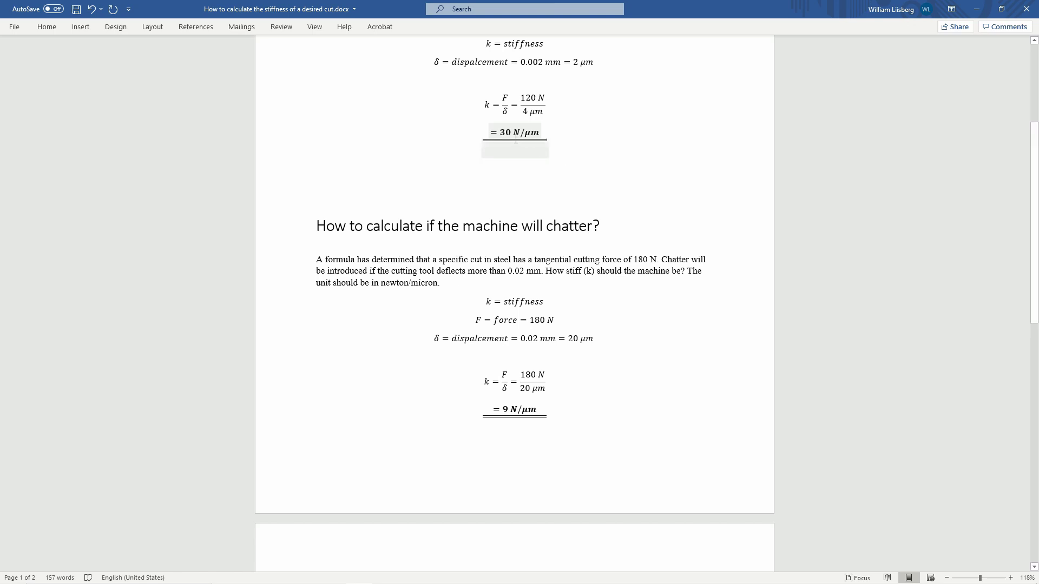
drag(491, 132, 543, 134)
click(576, 138)
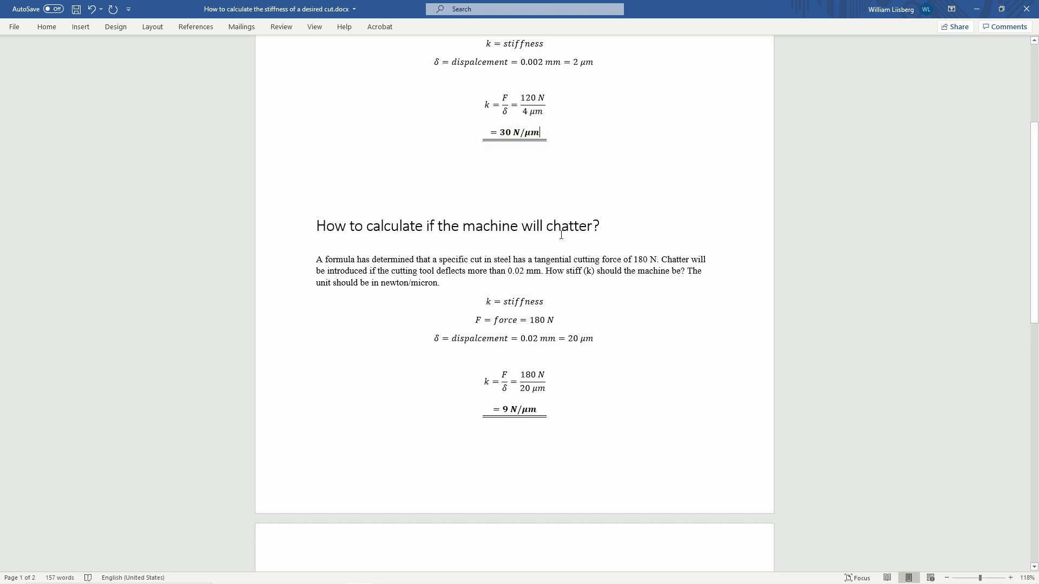
click(490, 286)
drag(502, 409, 559, 407)
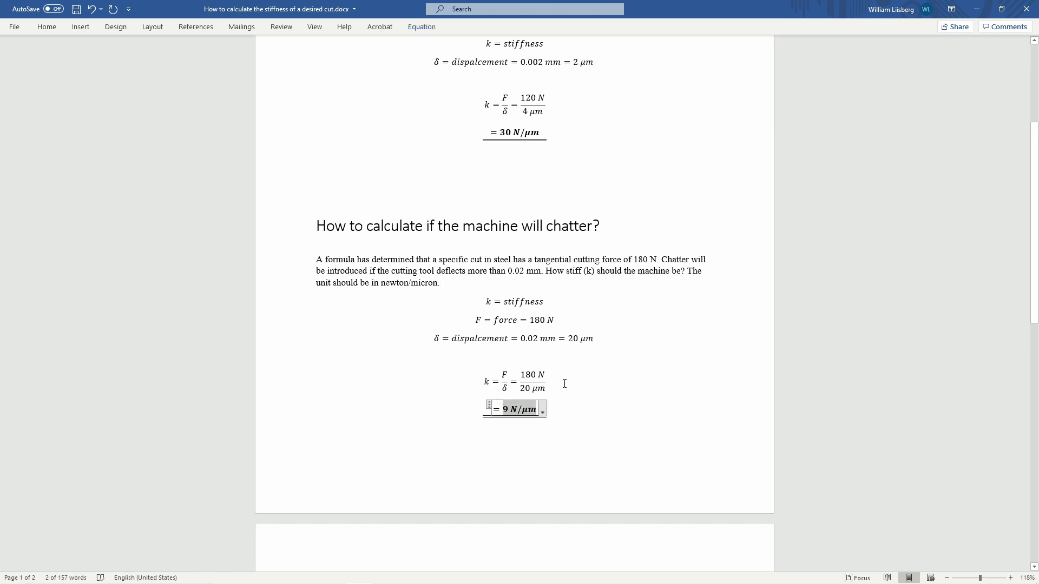
click(563, 383)
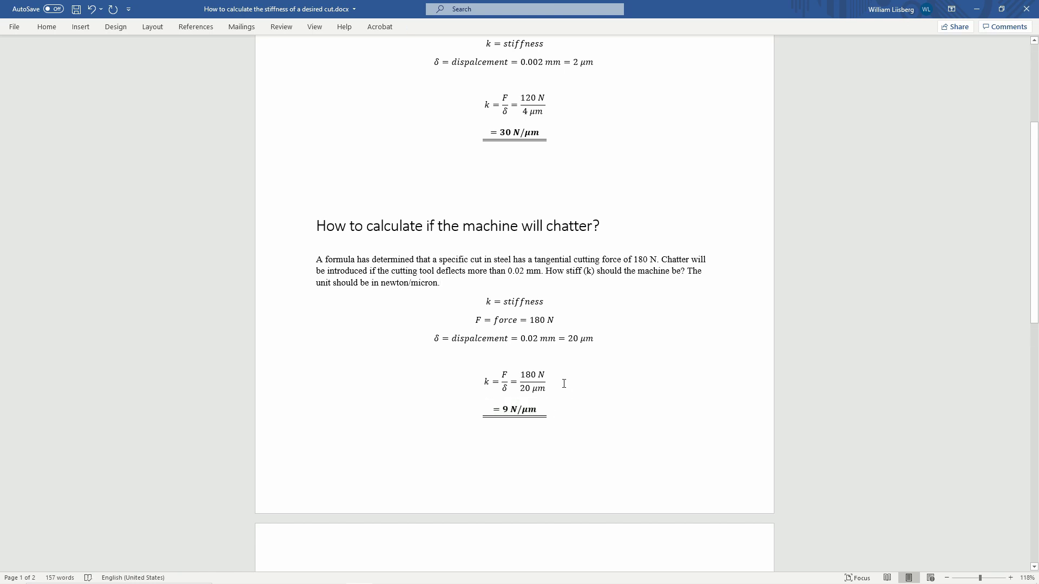
scroll(564, 383, down, 2)
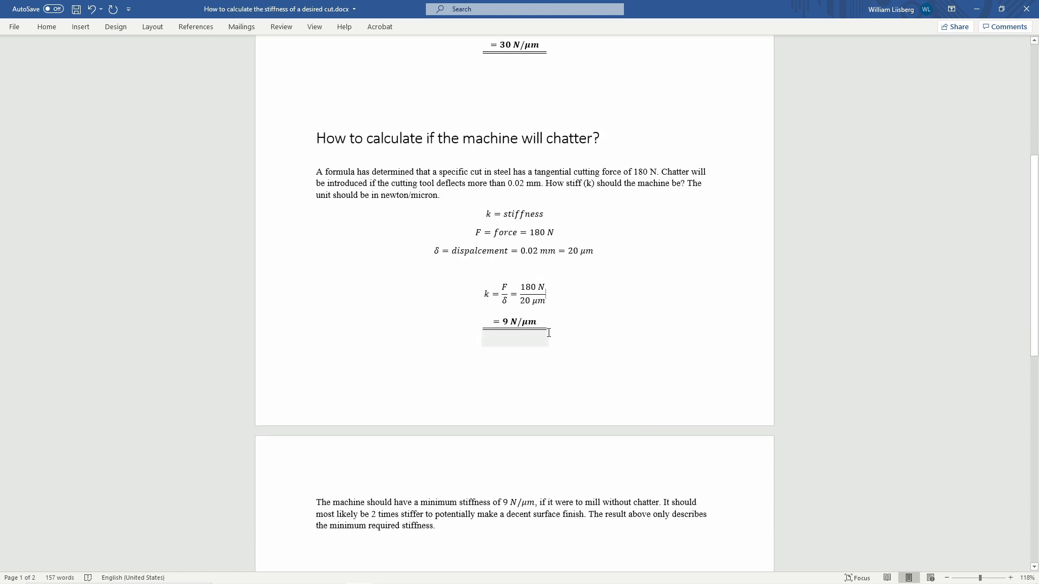
click(529, 331)
click(527, 323)
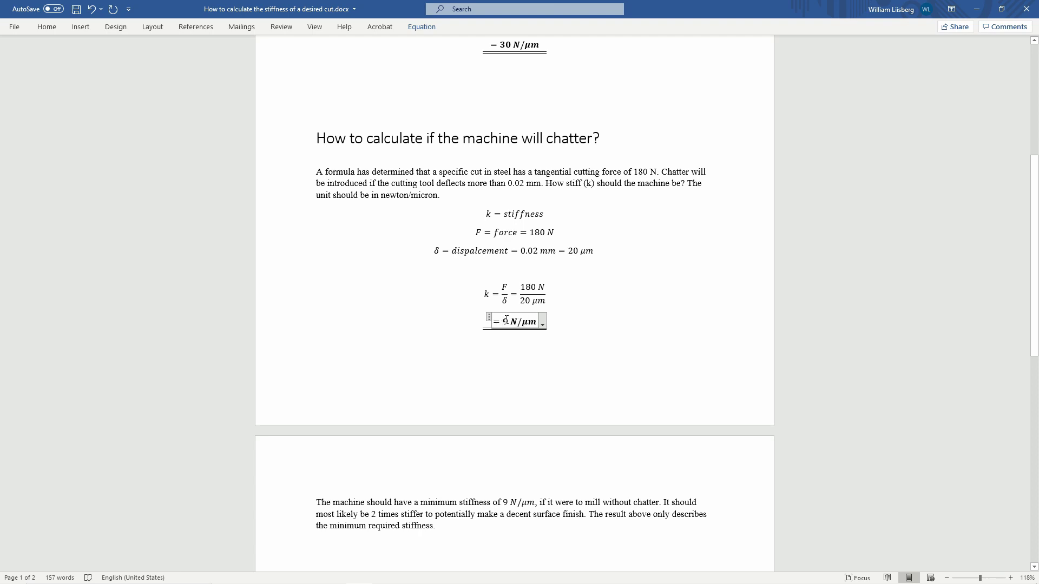
click(506, 320)
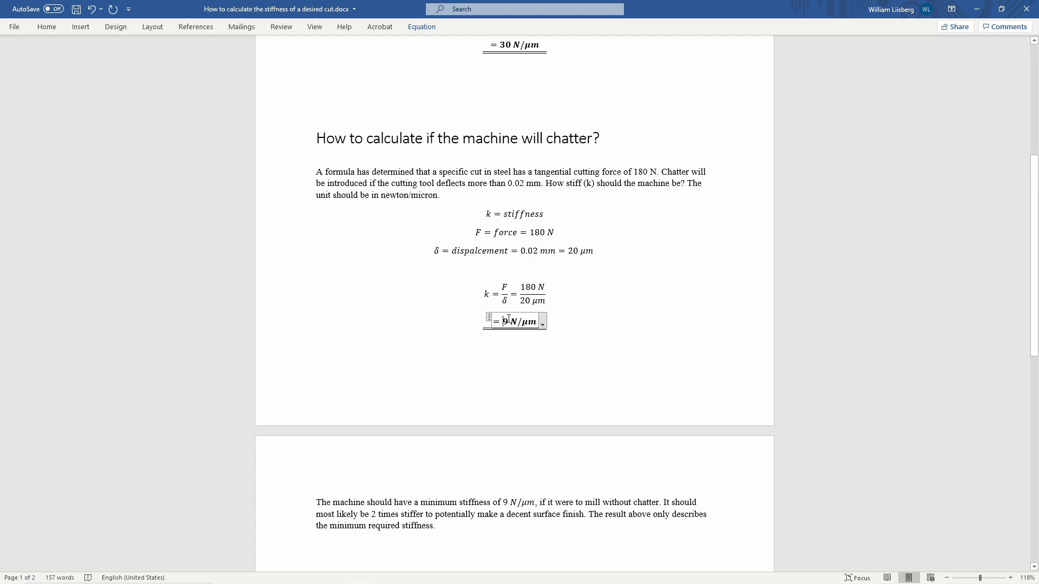